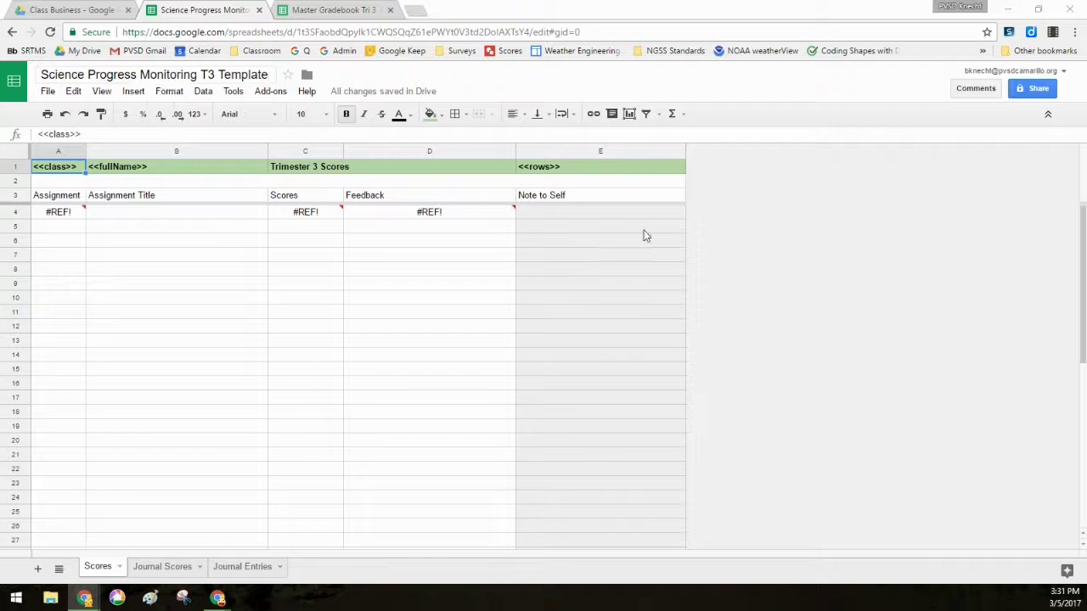
- Review the template's <<fullName>>, title and <<rows>> placeholders, the Scores heading, and A4's import formula
{"action": "scroll", "coordinate": [240, 327], "scroll_direction": "down", "scroll_amount": 5}
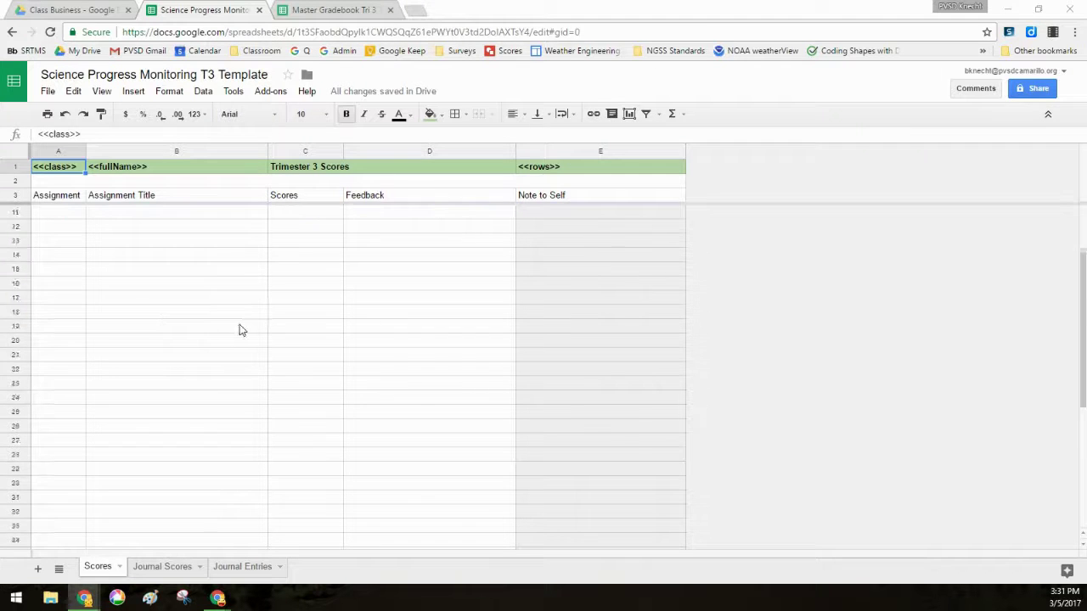
{"action": "scroll", "coordinate": [246, 386], "scroll_direction": "down", "scroll_amount": 3}
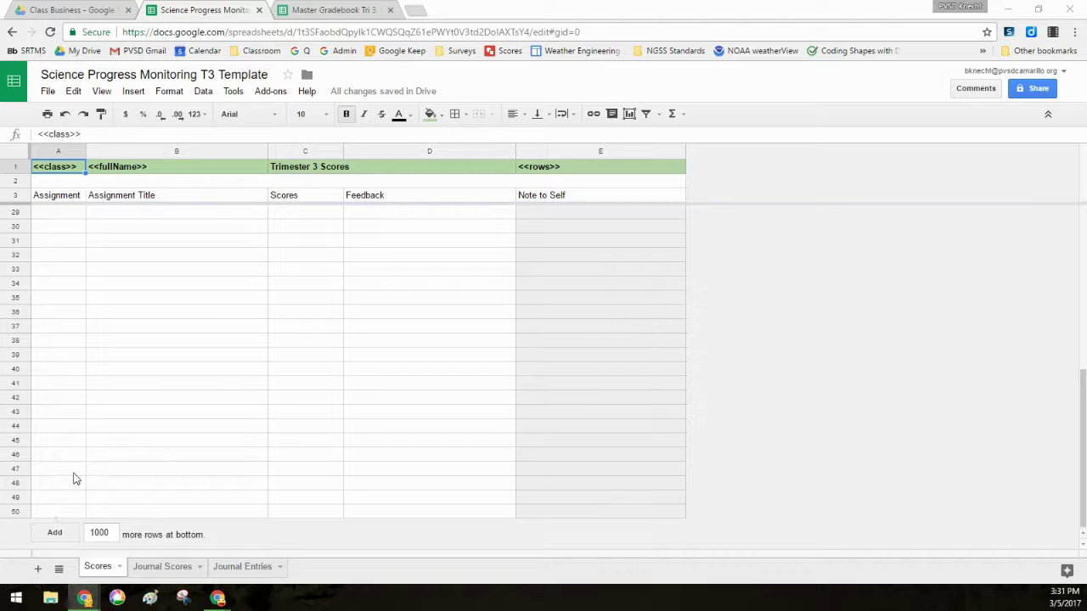
{"action": "scroll", "coordinate": [169, 440], "scroll_direction": "up", "scroll_amount": 6}
{"action": "scroll", "coordinate": [231, 336], "scroll_direction": "up", "scroll_amount": 2}
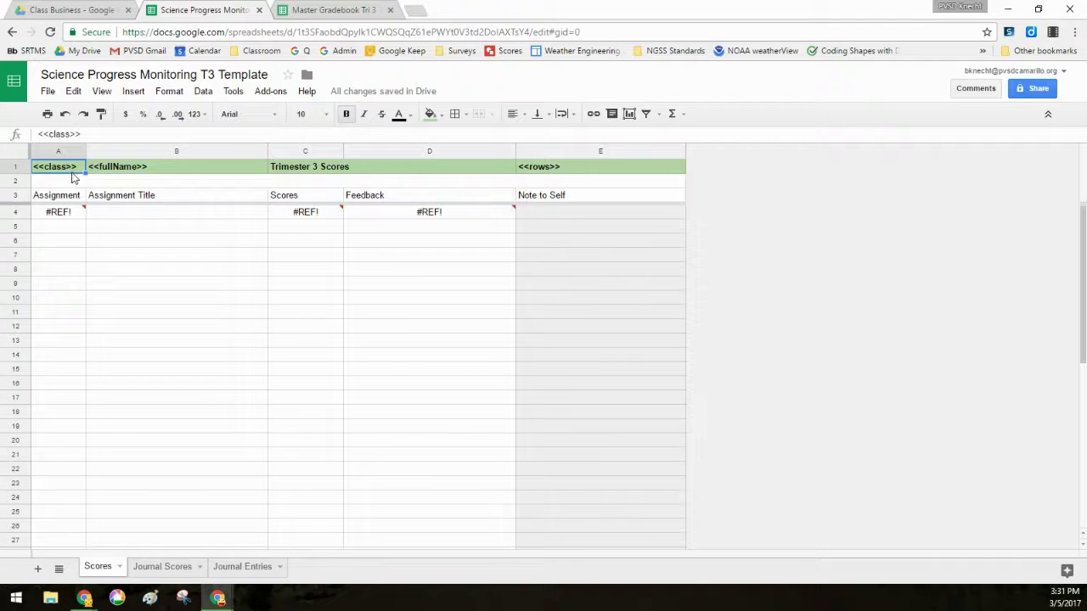
{"action": "left_click", "coordinate": [165, 169]}
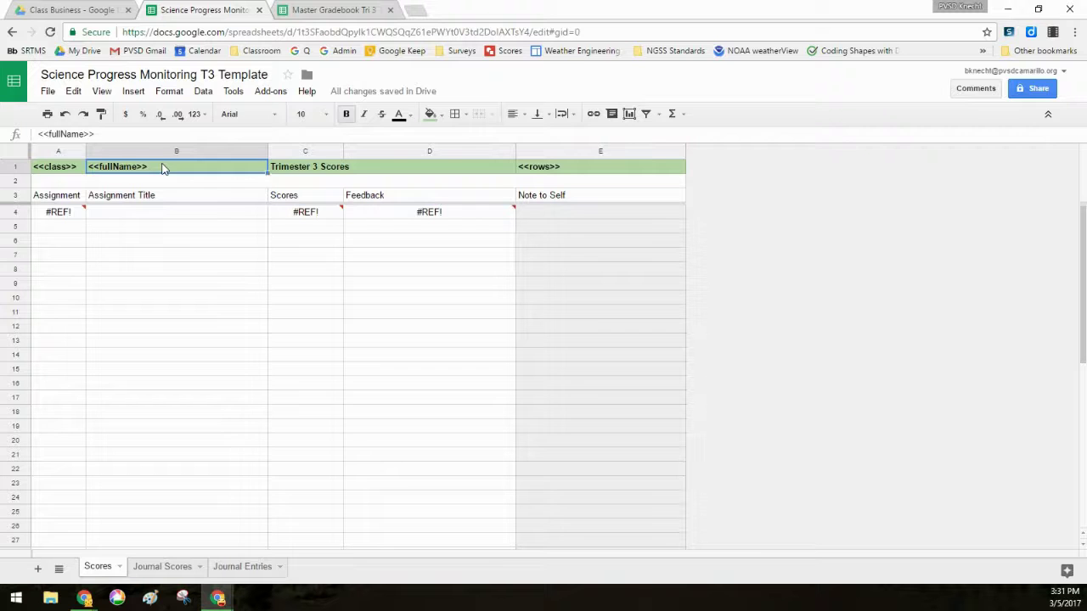
{"action": "left_click", "coordinate": [331, 173]}
{"action": "left_click", "coordinate": [567, 172]}
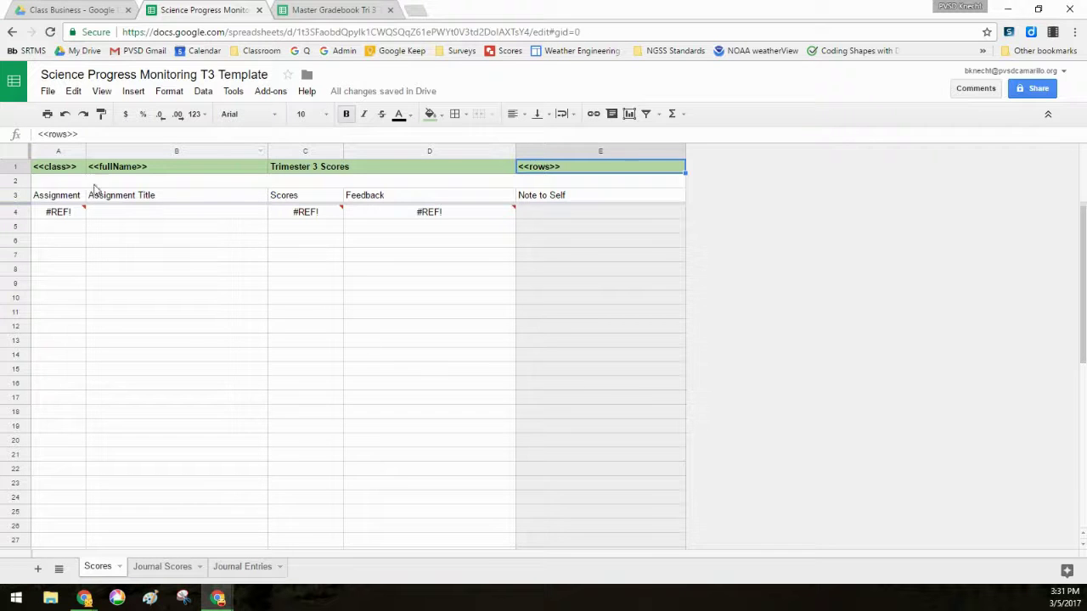
{"action": "left_click", "coordinate": [311, 202]}
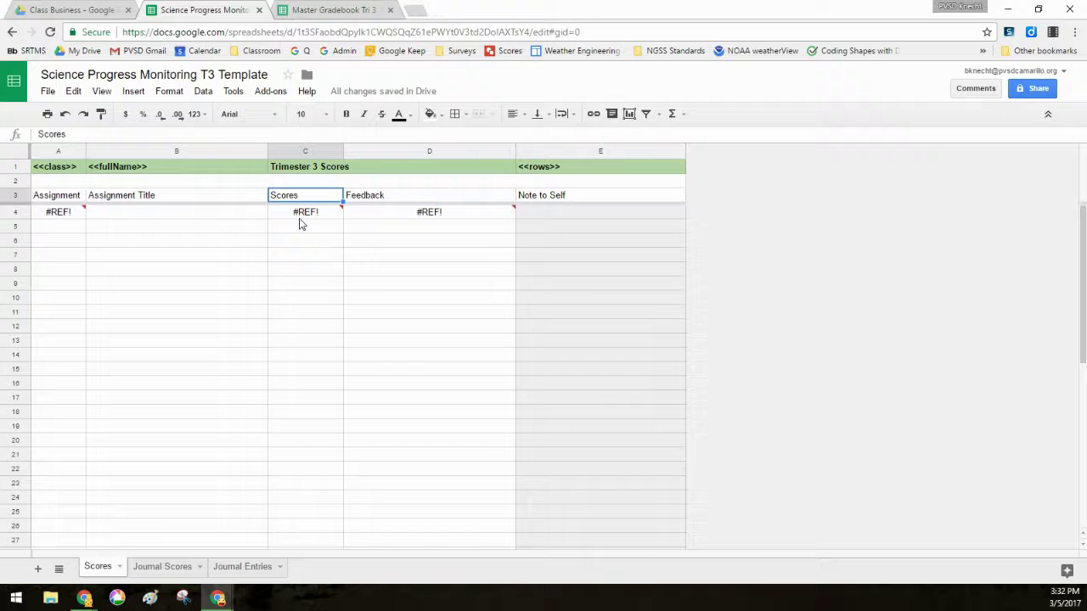
{"action": "left_click", "coordinate": [56, 217]}
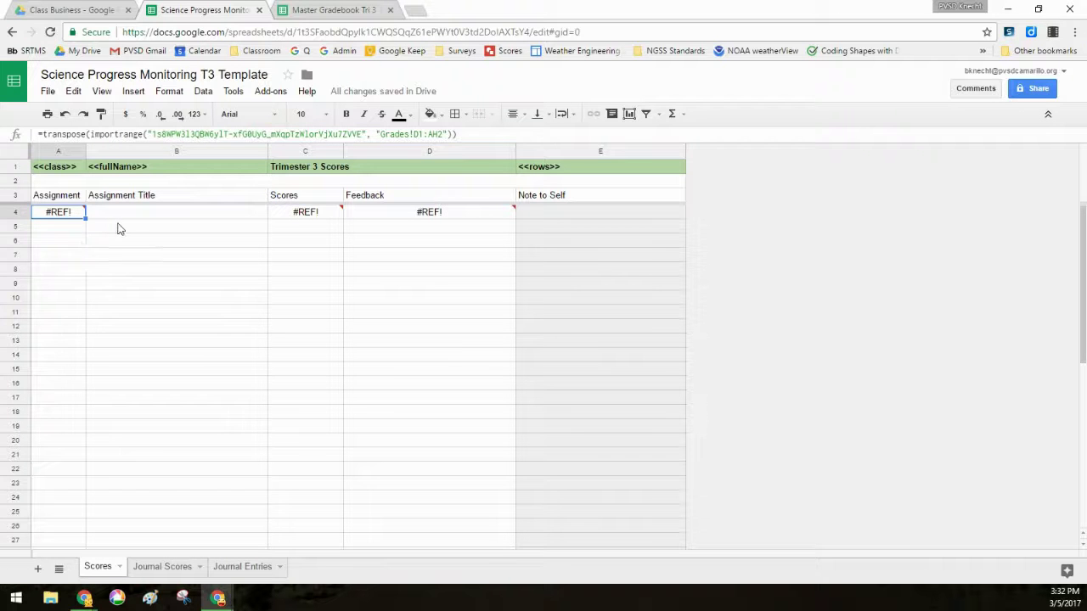
- Copy the Master Gradebook Tri 3 spreadsheet ID and paste it over the old ID in A4's formula
{"action": "left_click", "coordinate": [310, 11]}
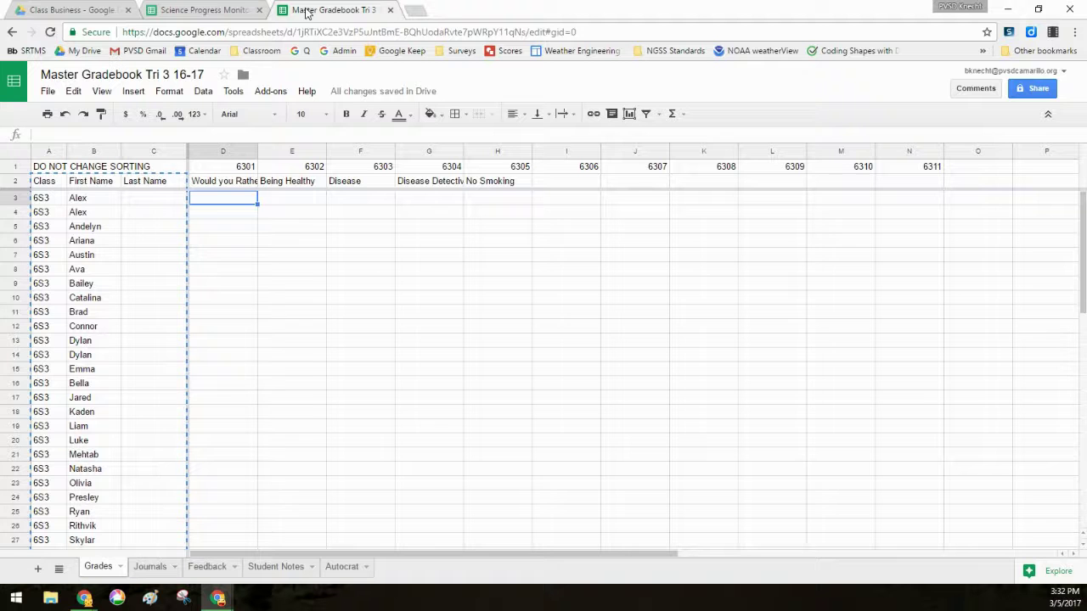
{"action": "left_click", "coordinate": [237, 246]}
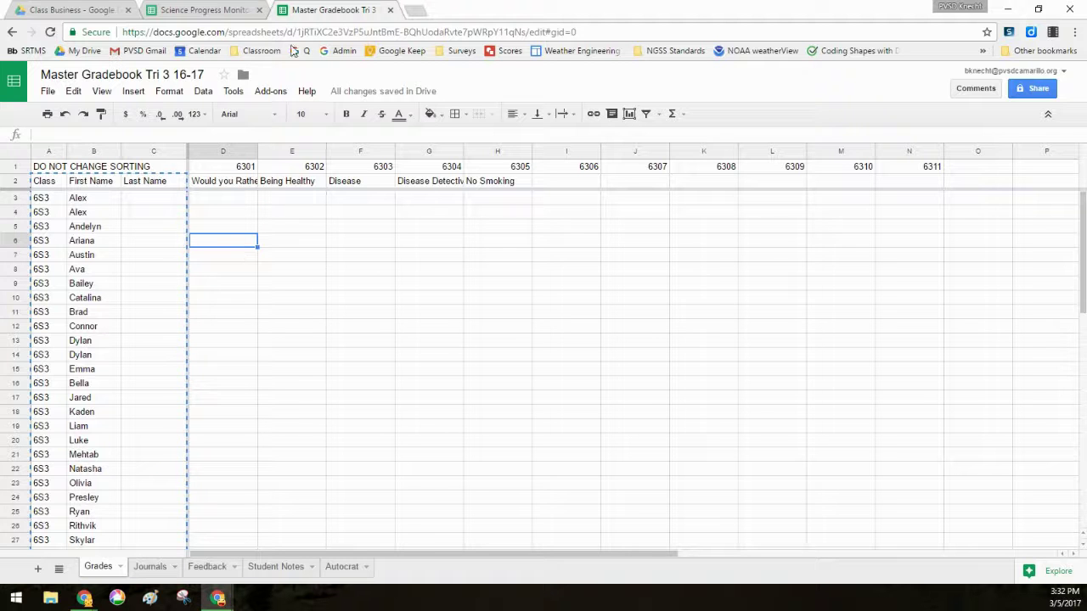
{"action": "left_click_drag", "start_coordinate": [298, 33], "coordinate": [526, 28]}
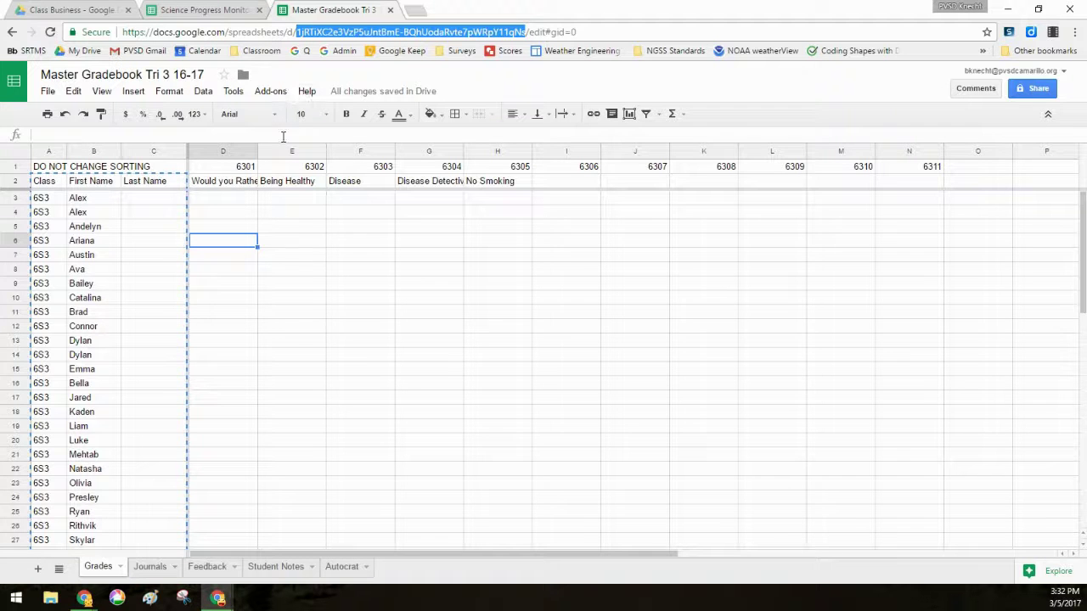
{"action": "left_click", "coordinate": [183, 10]}
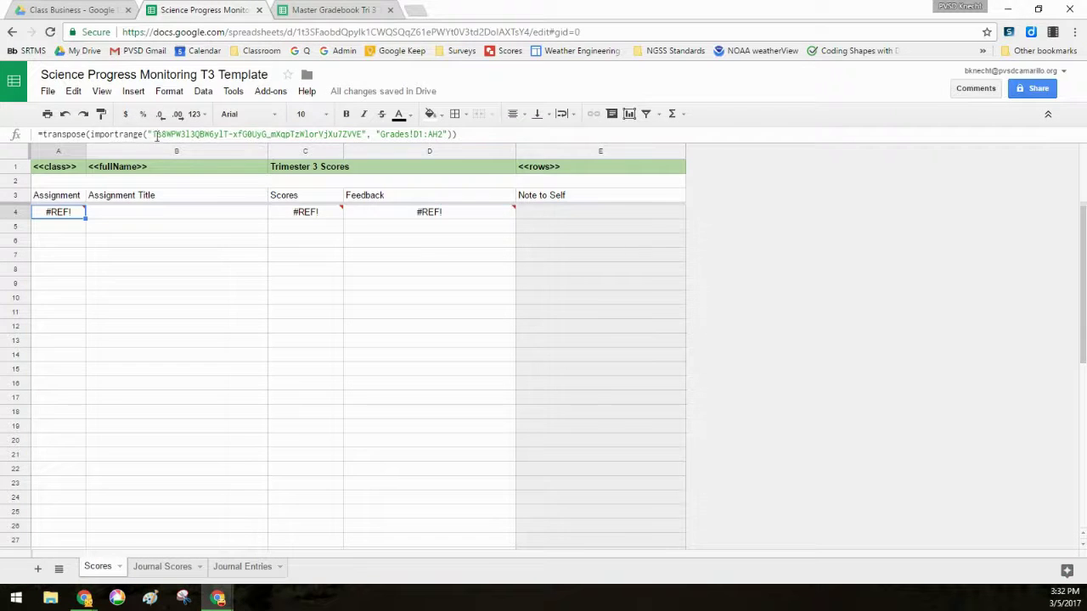
{"action": "left_click_drag", "start_coordinate": [154, 136], "coordinate": [363, 135]}
{"action": "key", "text": "ctrl+v"}
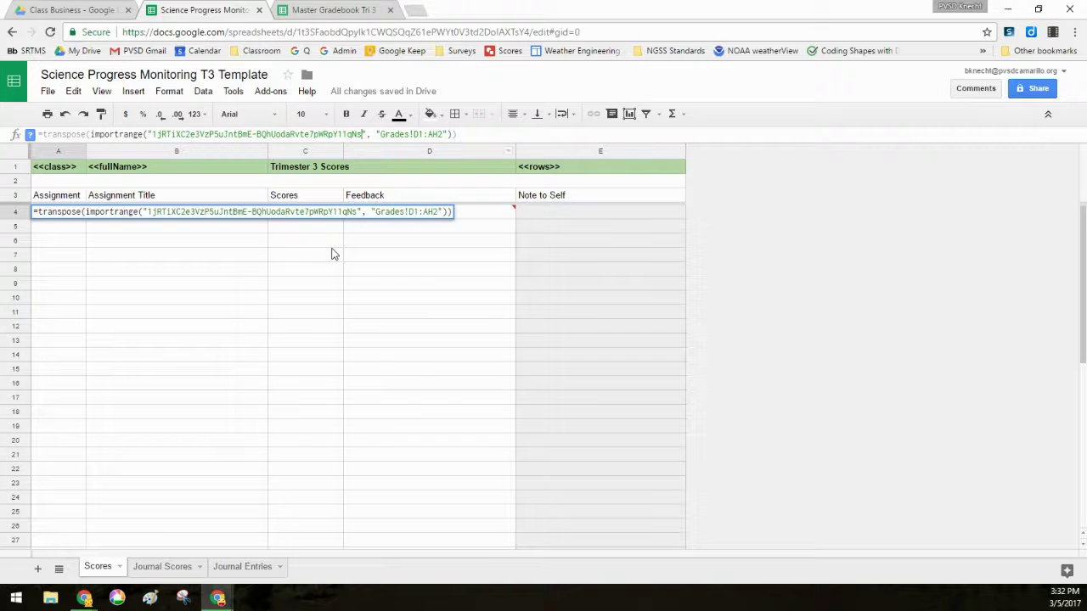
{"action": "key", "text": "Return"}
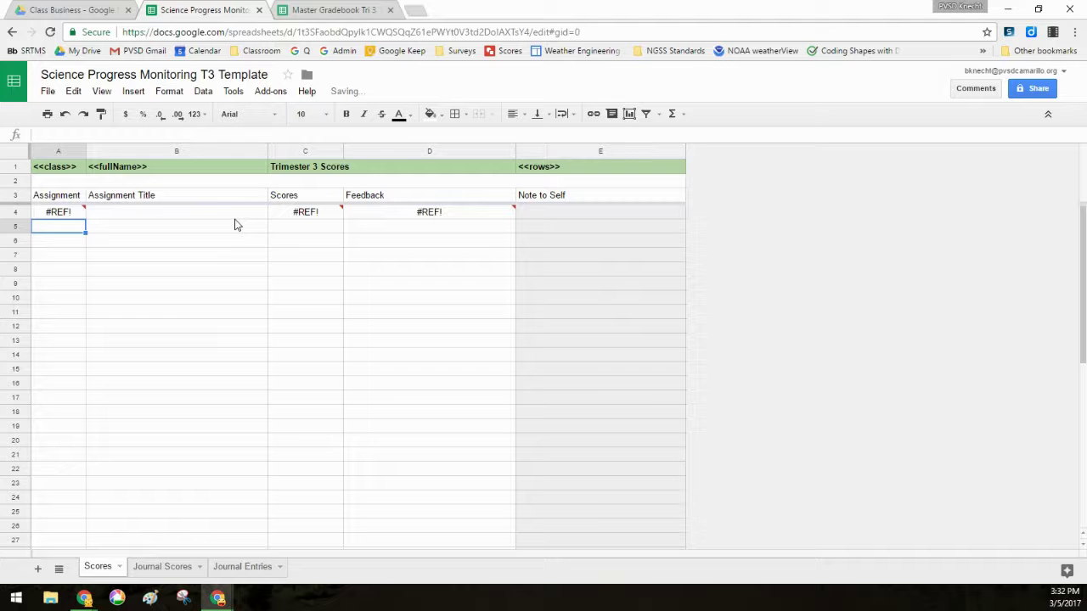
- Allow A4's import to access the master gradebook so assignments 6301–6311 load, then view the gradebook
{"action": "mouse_move", "coordinate": [358, 219]}
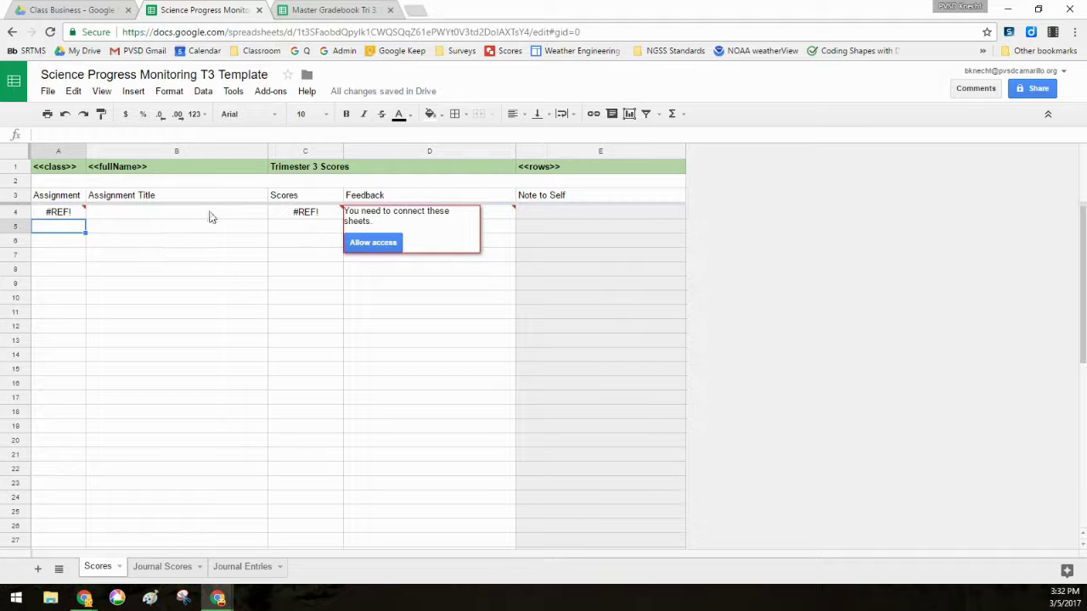
{"action": "left_click", "coordinate": [68, 218]}
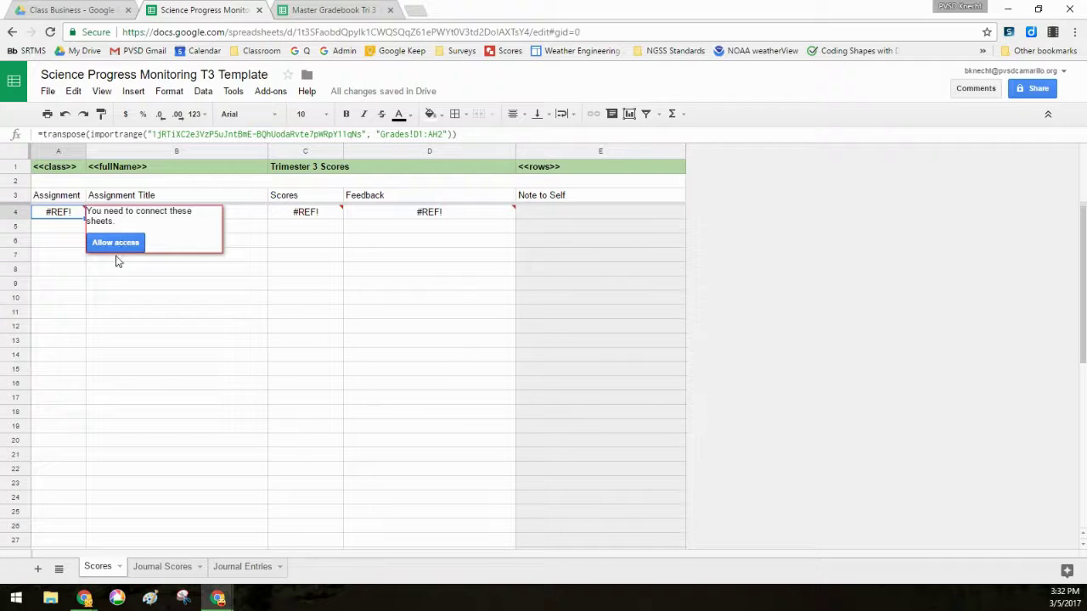
{"action": "left_click", "coordinate": [116, 243]}
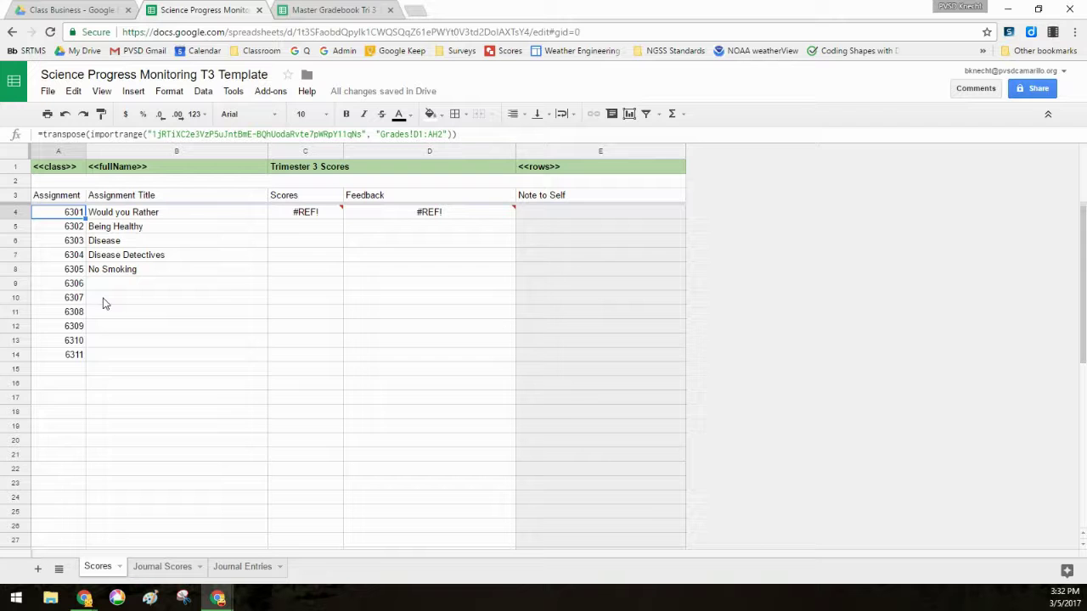
{"action": "key", "text": "ctrl+Tab"}
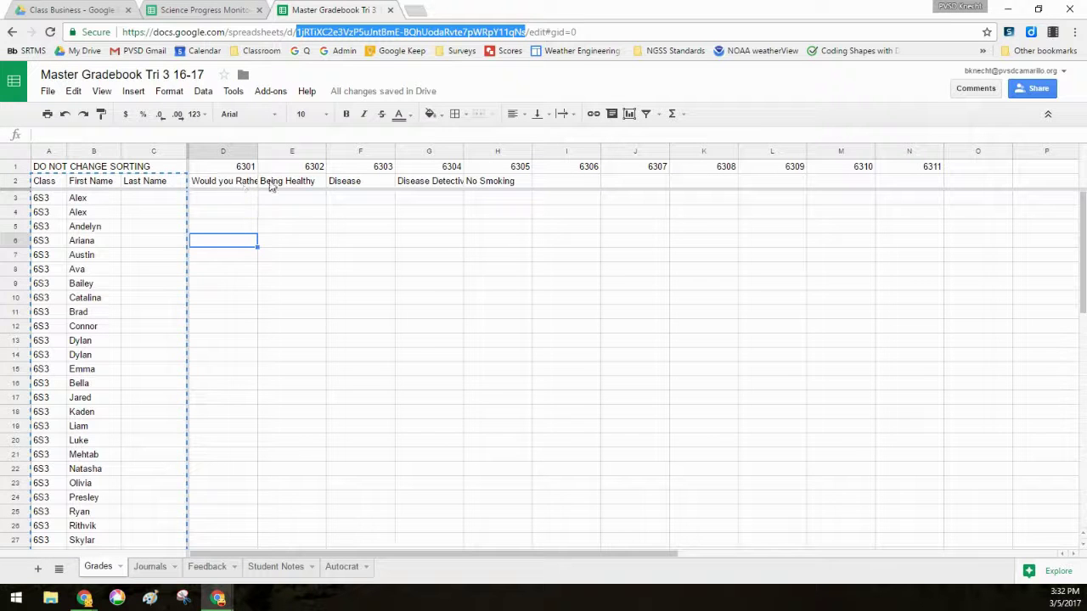
- Compare A4's TRANSPOSE(IMPORTRANGE) formula with the gradebook's Grades sheet, leaving the formula unchanged
{"action": "left_click", "coordinate": [193, 9]}
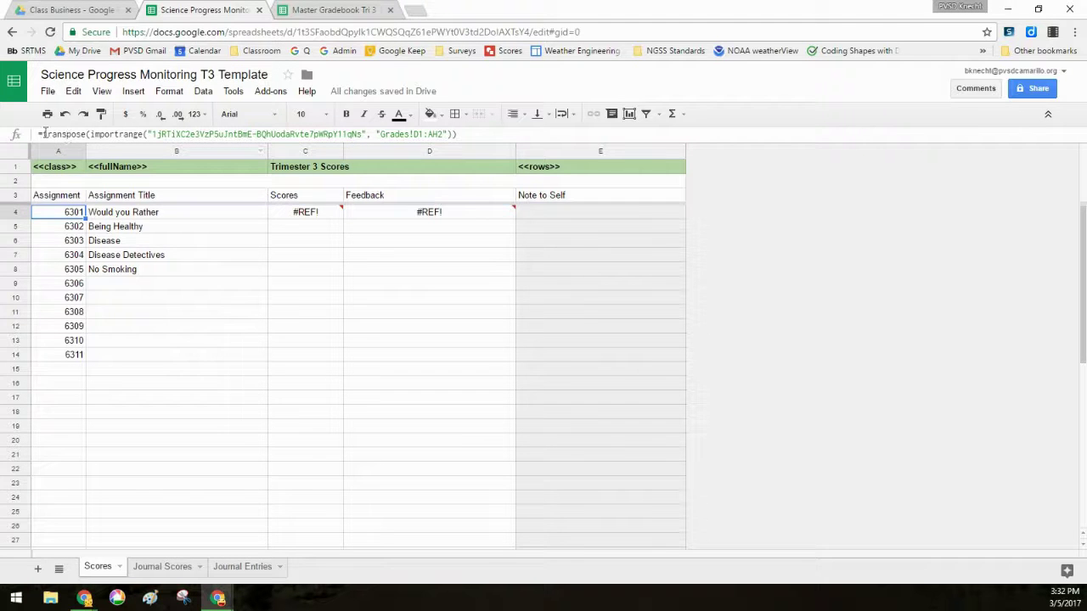
{"action": "left_click_drag", "start_coordinate": [41, 134], "coordinate": [88, 138]}
{"action": "left_click", "coordinate": [89, 136]}
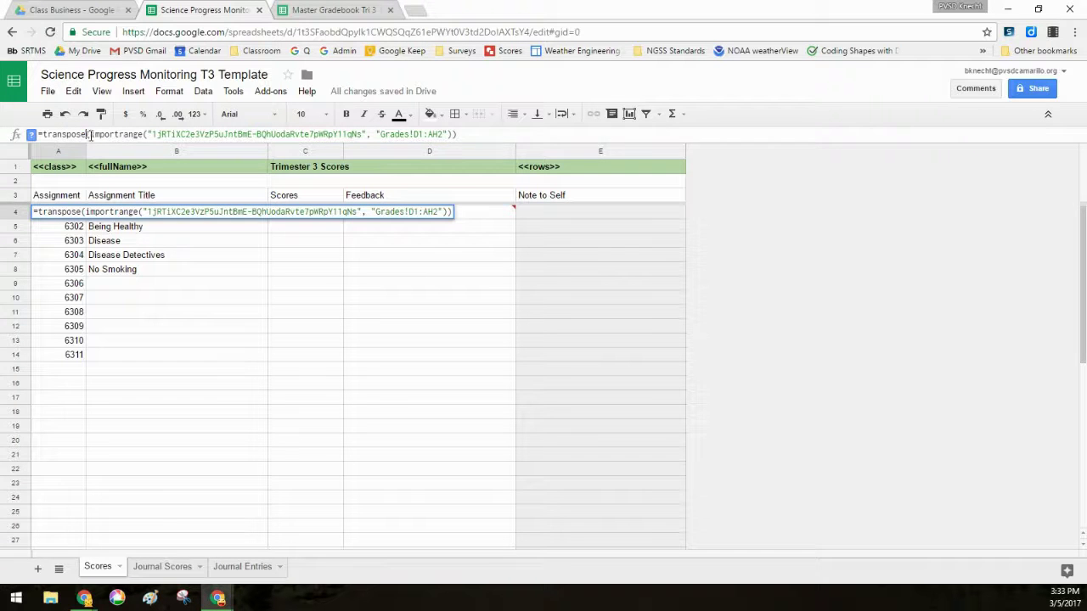
{"action": "left_click", "coordinate": [291, 11]}
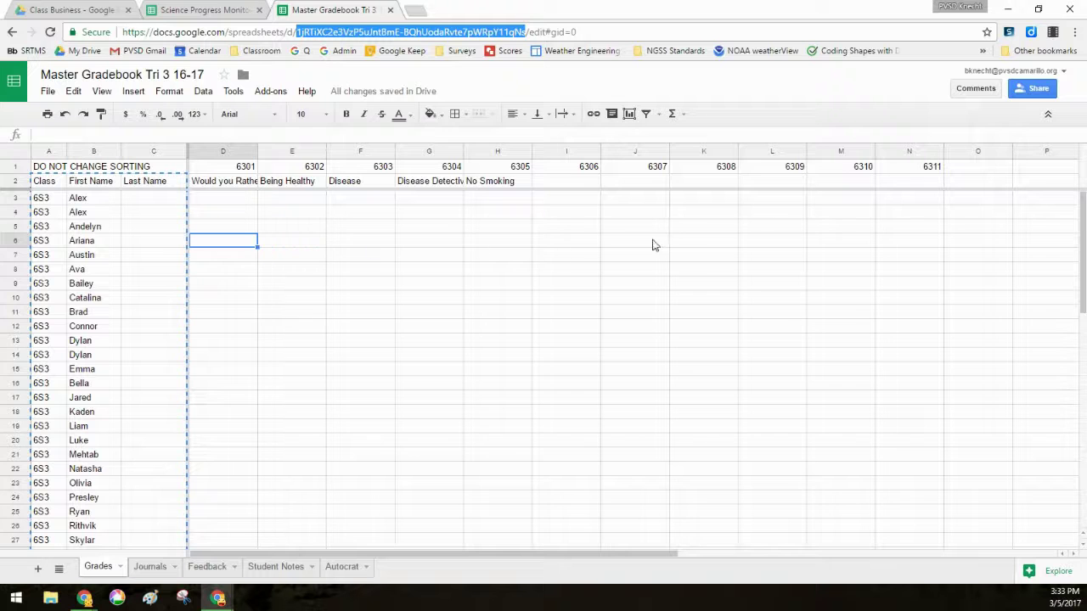
{"action": "left_click", "coordinate": [197, 6]}
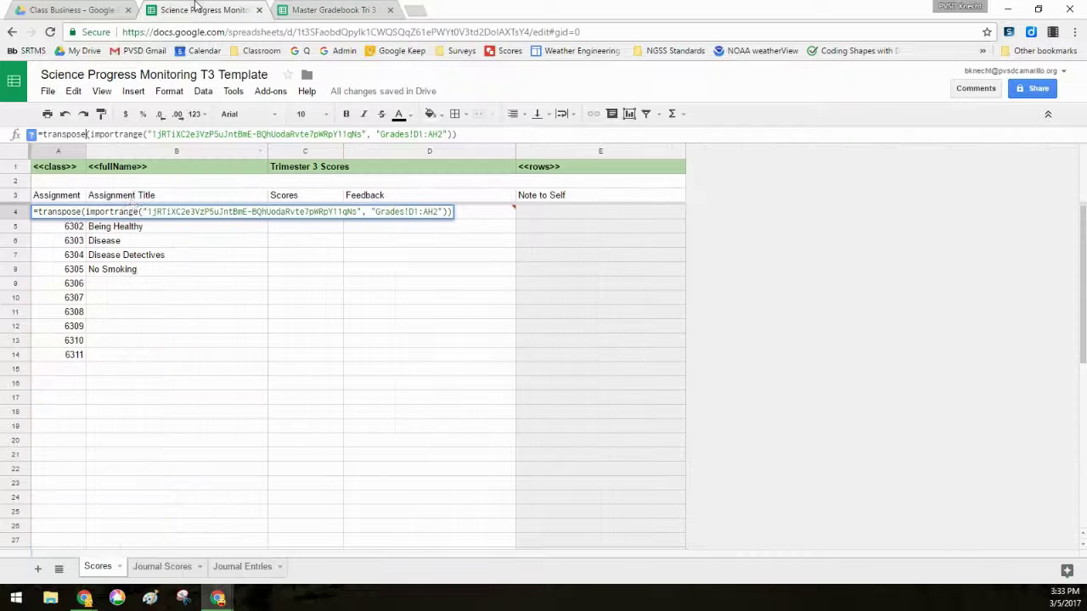
{"action": "left_click", "coordinate": [77, 243]}
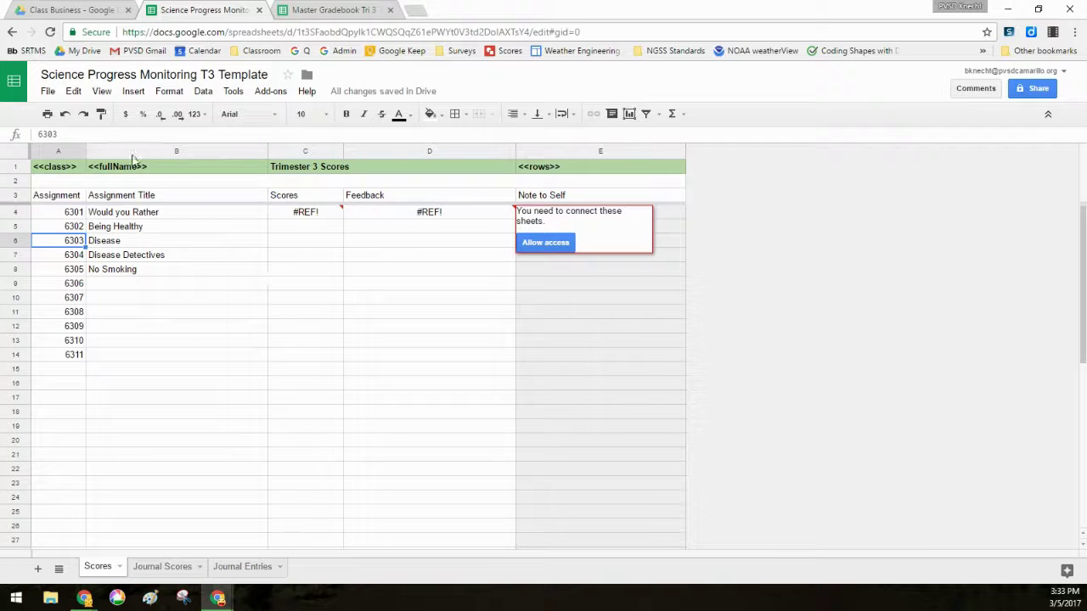
{"action": "left_click", "coordinate": [63, 214]}
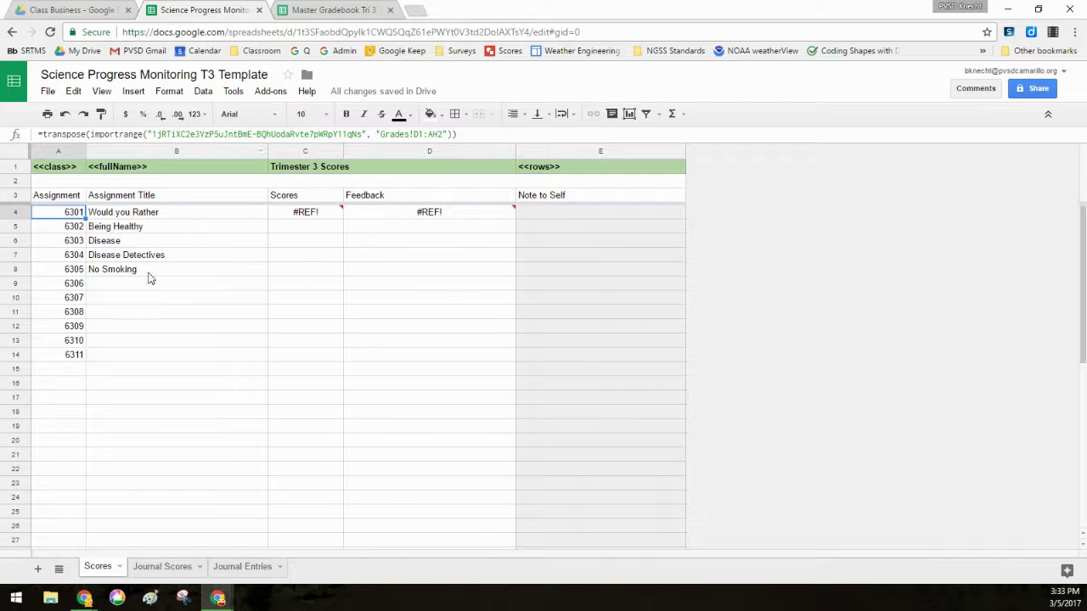
- Replace the old spreadsheet key in C4's Scores import formula with the master gradebook's ID
{"action": "left_click", "coordinate": [316, 212]}
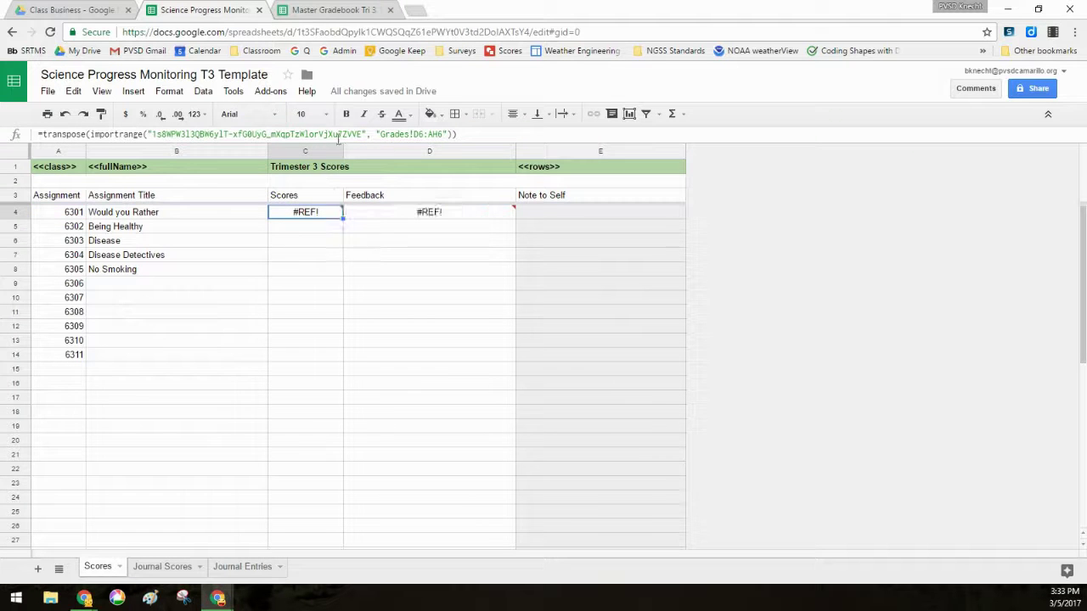
{"action": "left_click_drag", "start_coordinate": [362, 135], "coordinate": [152, 137]}
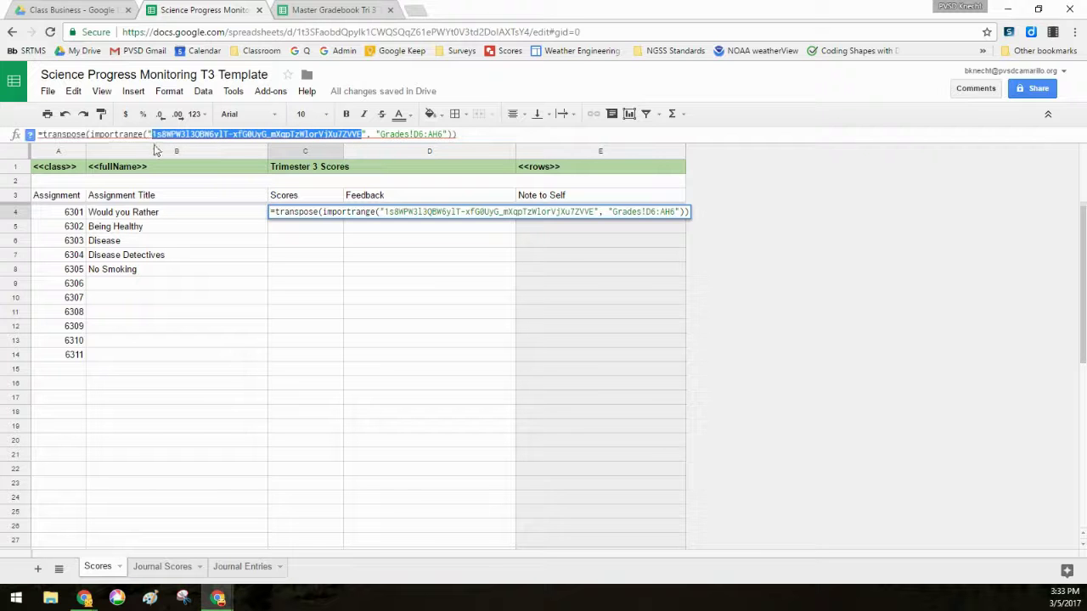
{"action": "key", "text": "ctrl+v"}
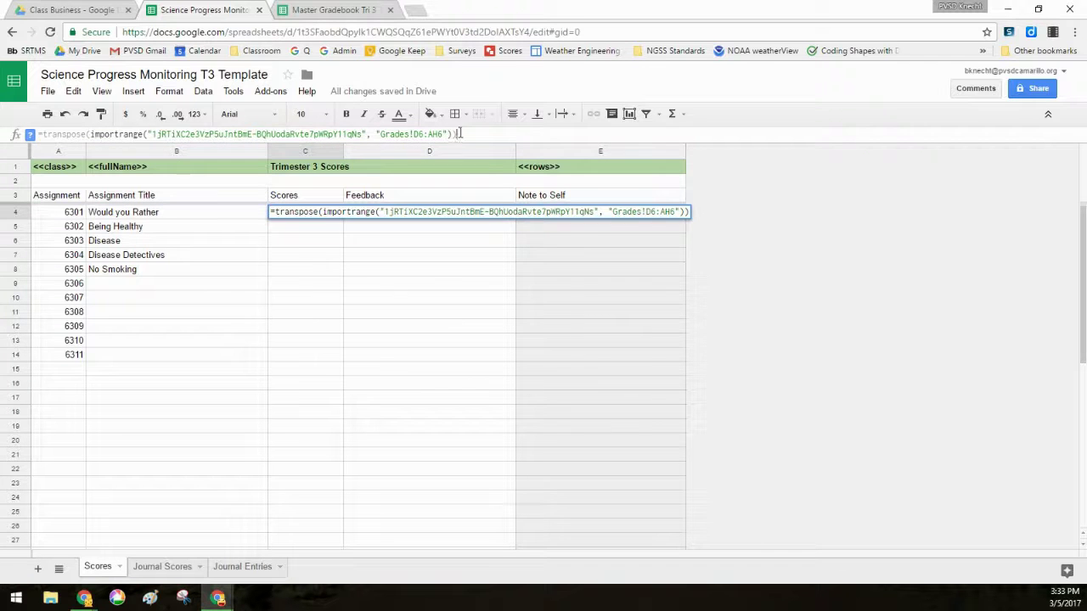
{"action": "key", "text": "Return"}
- Paste the master gradebook's key into D4's Feedback formula, clearing #REF!, and recheck D4 and C4
{"action": "left_click", "coordinate": [397, 212]}
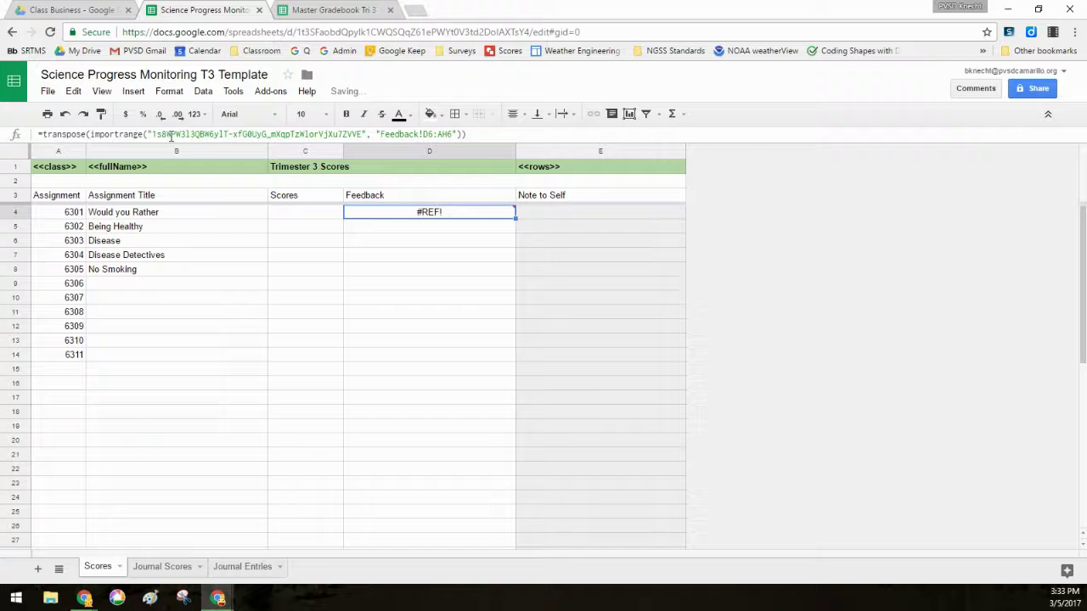
{"action": "left_click_drag", "start_coordinate": [154, 137], "coordinate": [360, 130]}
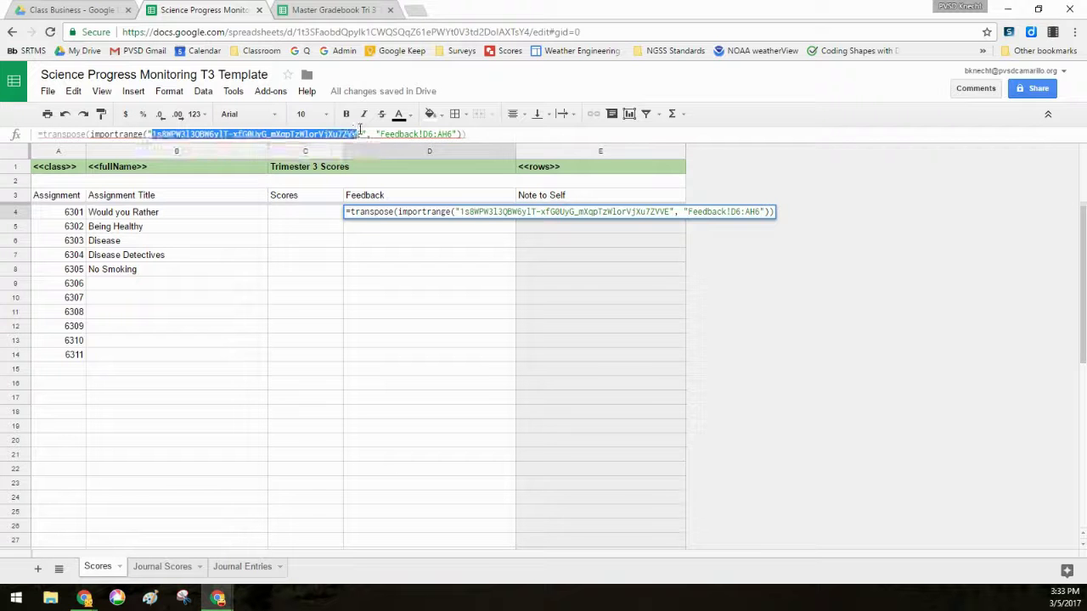
{"action": "key", "text": "ctrl+v"}
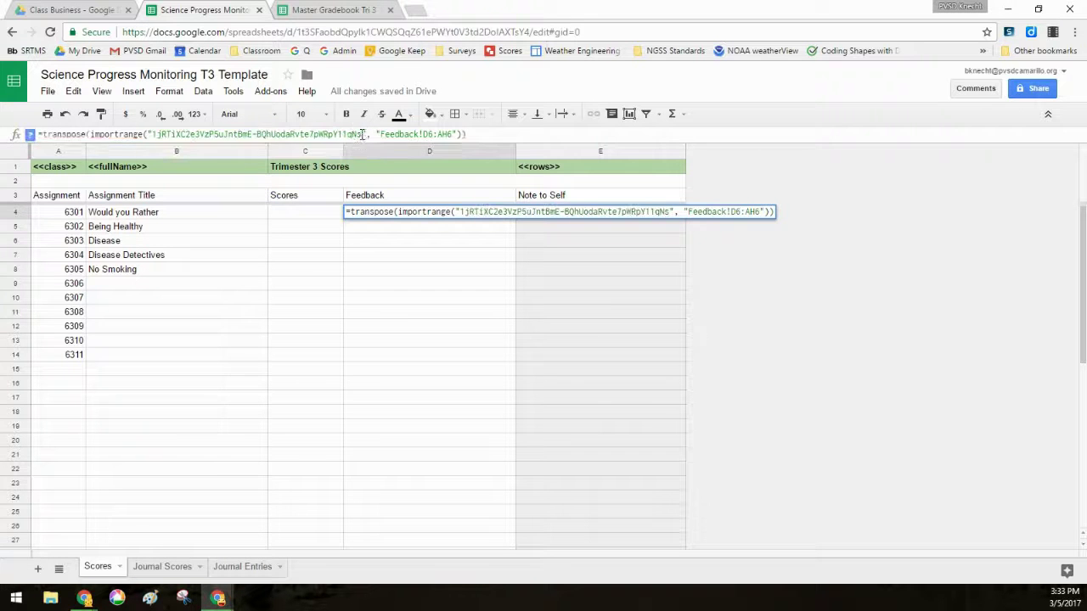
{"action": "key", "text": "Return"}
{"action": "left_click", "coordinate": [391, 215]}
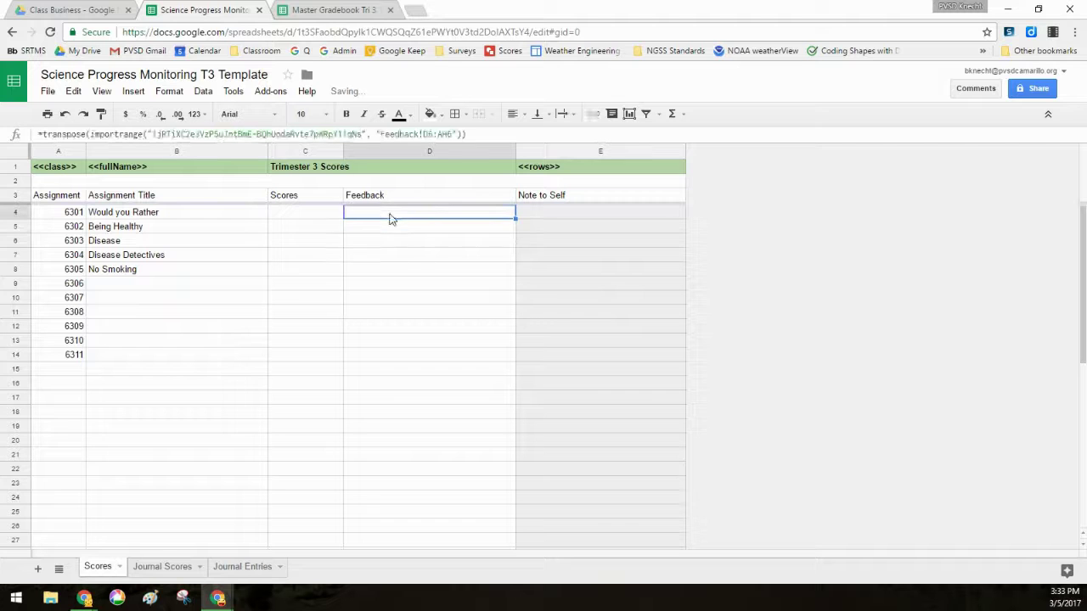
{"action": "left_click", "coordinate": [321, 214]}
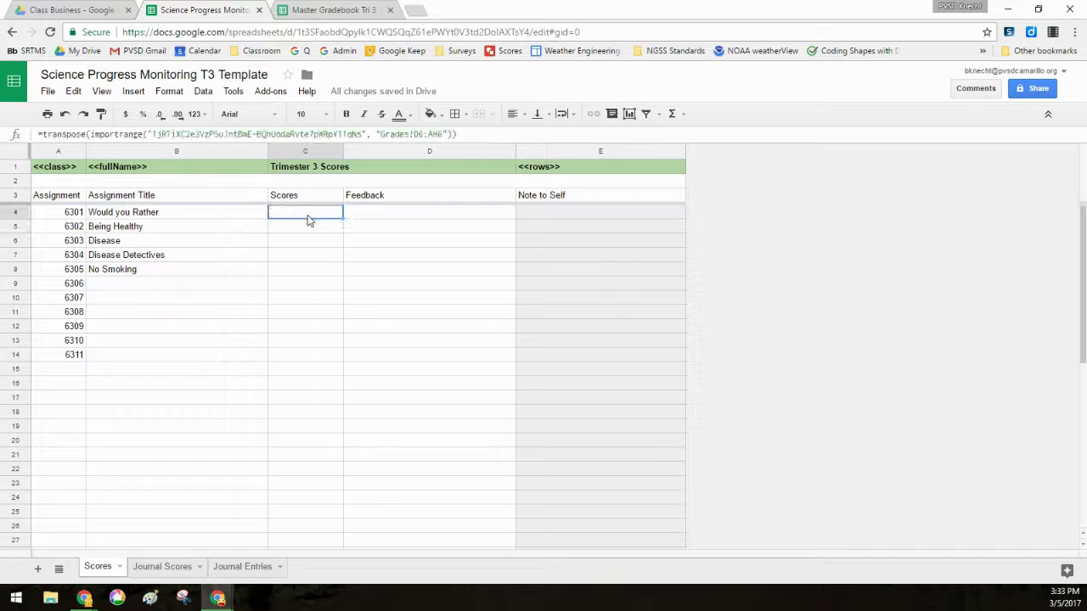
- Enter Proficient for Being Healthy in E6 of the master gradebook's Grades sheet
{"action": "left_click", "coordinate": [419, 223]}
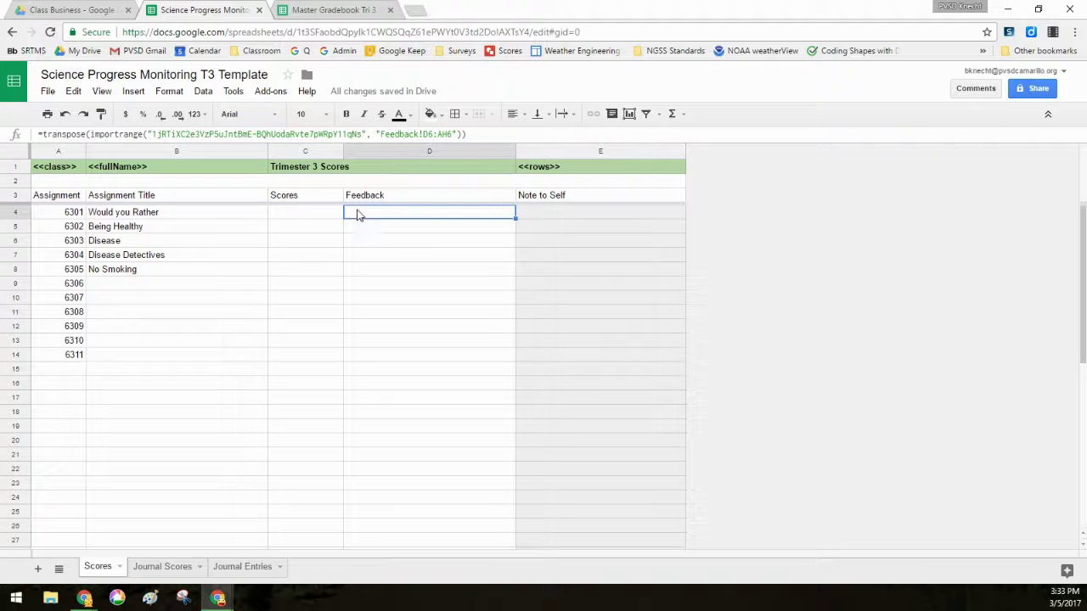
{"action": "left_click", "coordinate": [338, 213]}
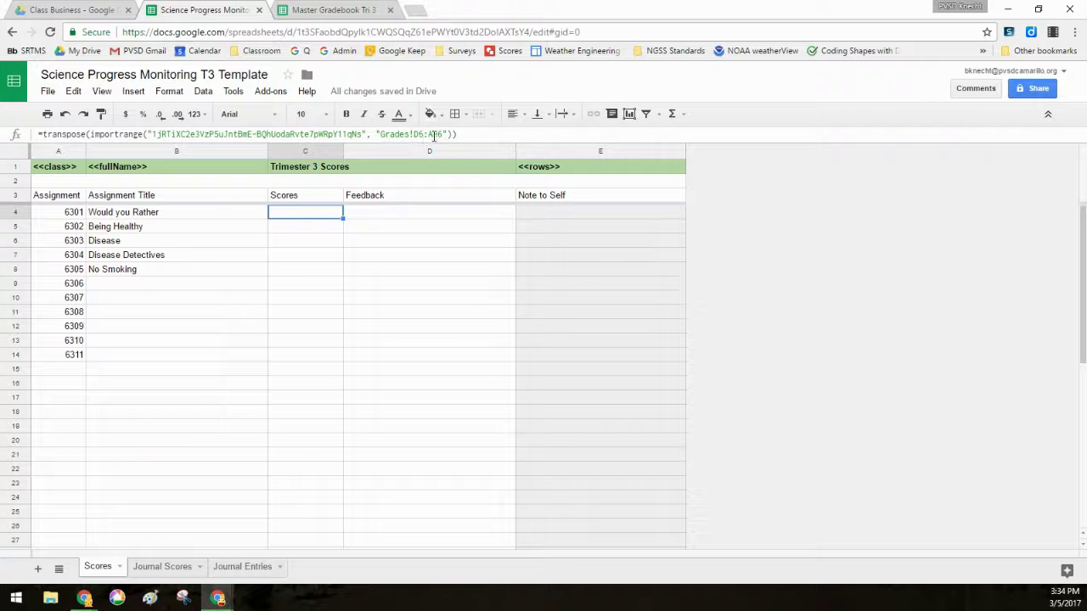
{"action": "left_click", "coordinate": [340, 9]}
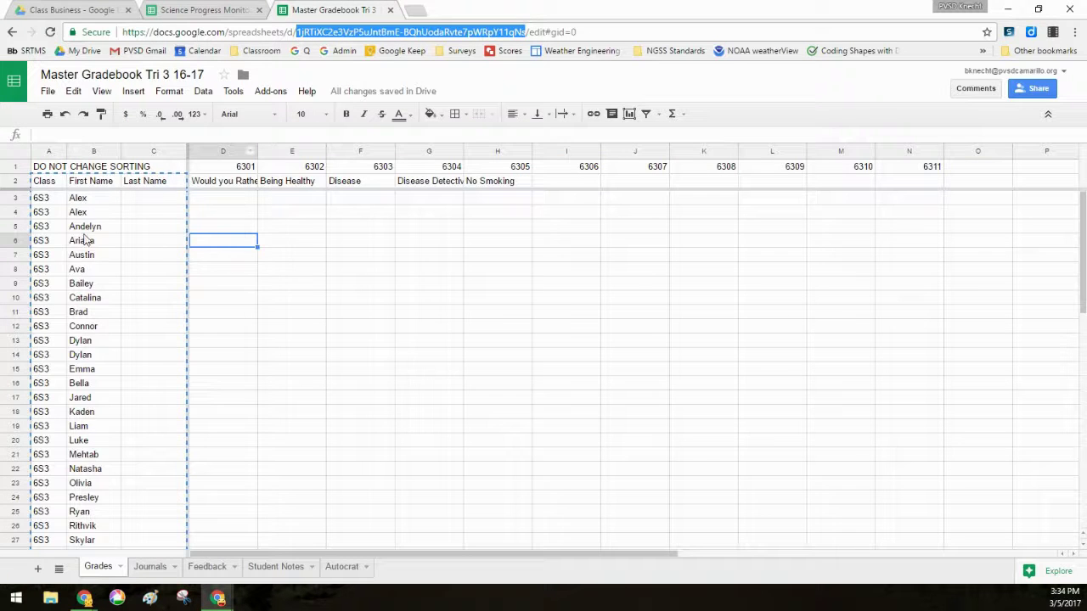
{"action": "left_click", "coordinate": [287, 246]}
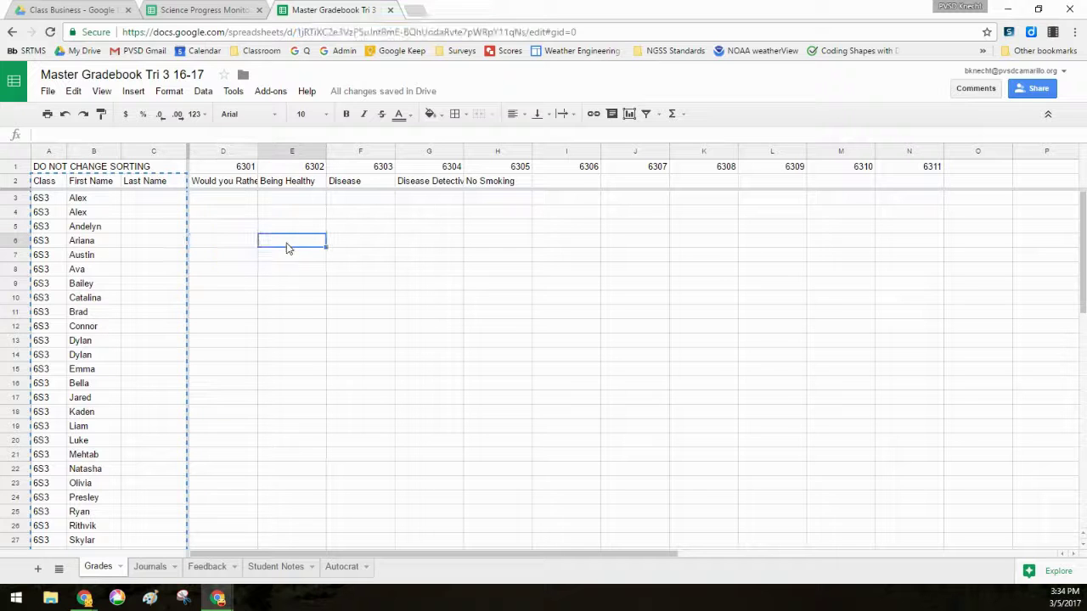
{"action": "type", "text": "Proficient"}
{"action": "key", "text": "Return"}
{"action": "left_click", "coordinate": [287, 243]}
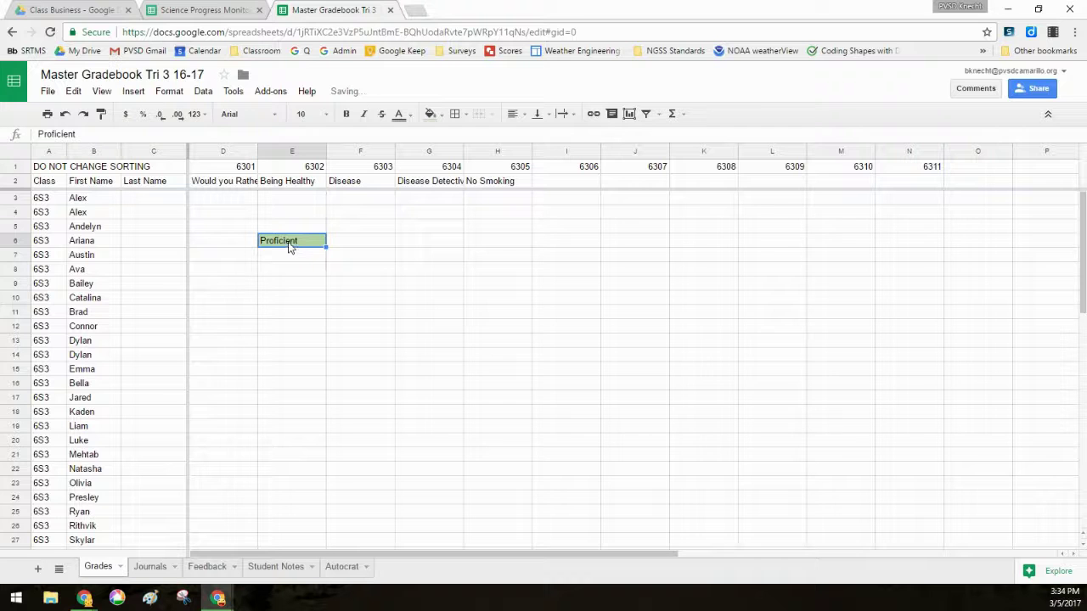
- Confirm Proficient imports into the template's C5, reviewing the student row and the C4/D4 formulas
{"action": "left_click", "coordinate": [217, 8]}
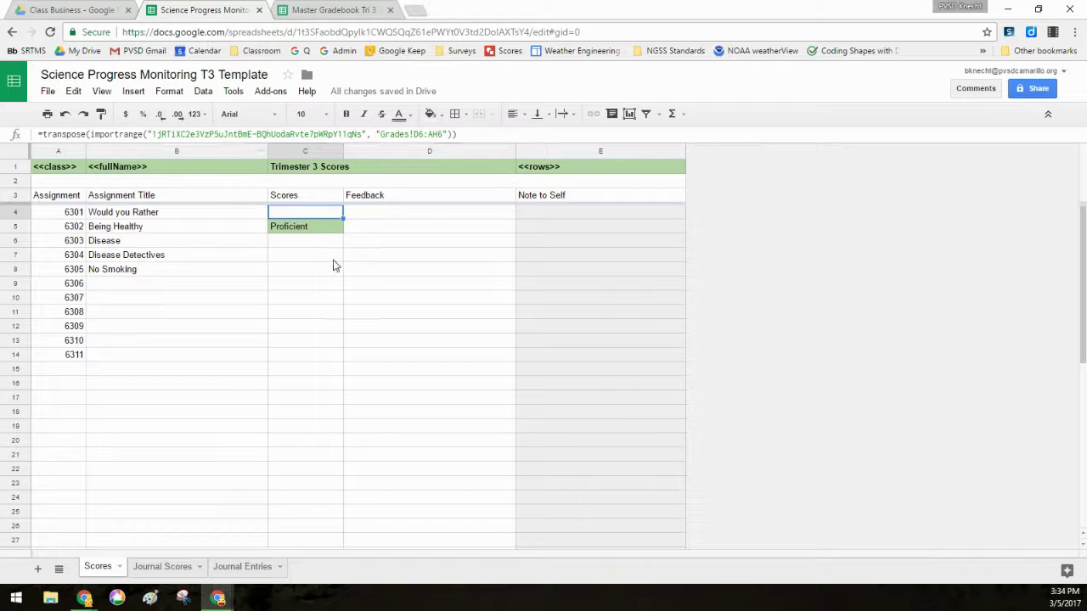
{"action": "left_click", "coordinate": [321, 229]}
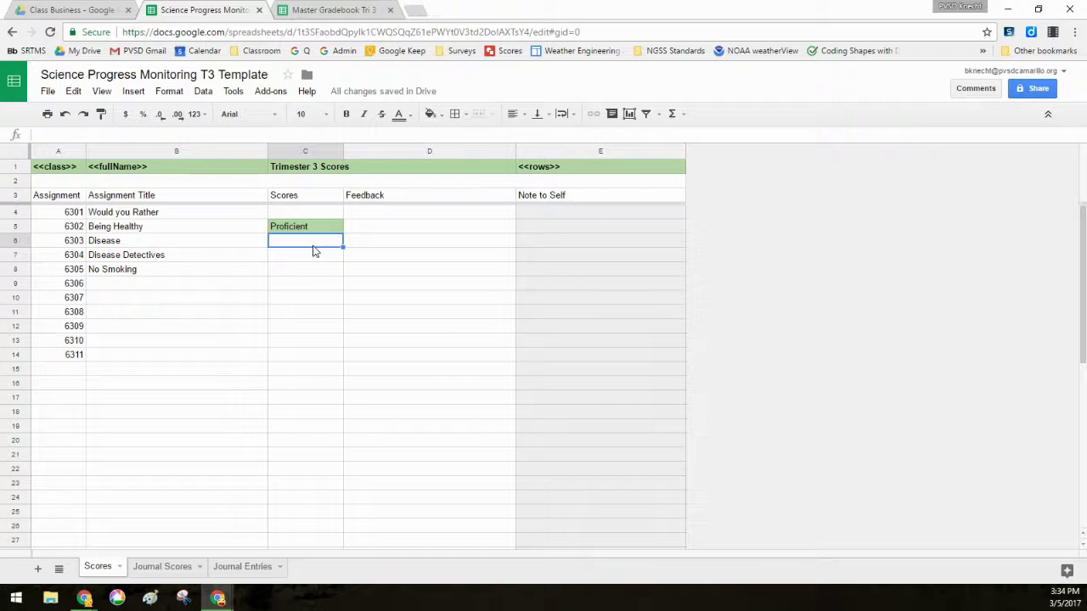
{"action": "left_click", "coordinate": [316, 217]}
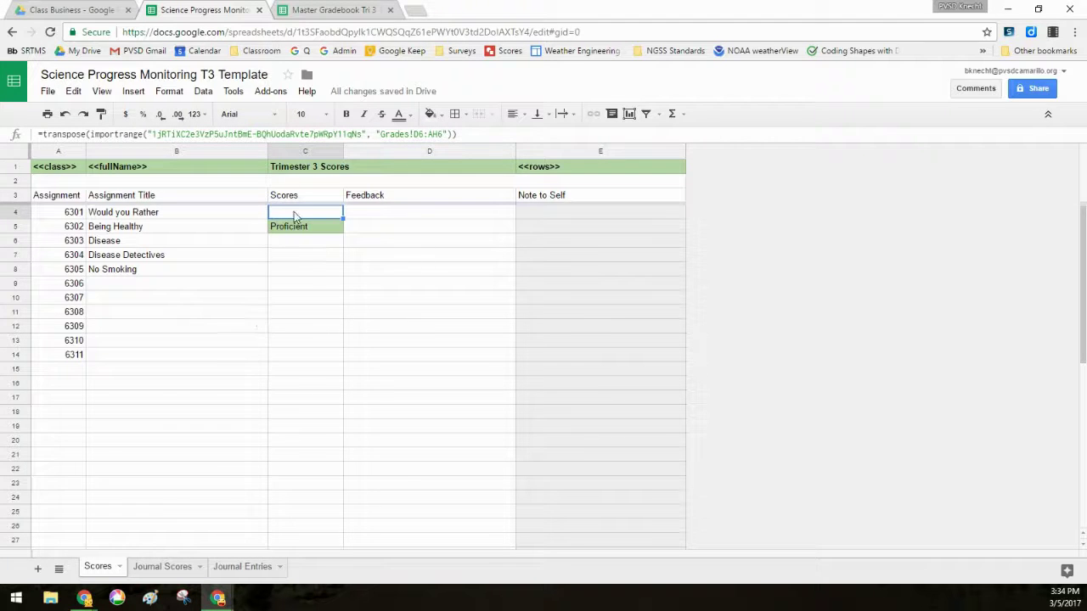
{"action": "left_click", "coordinate": [306, 233]}
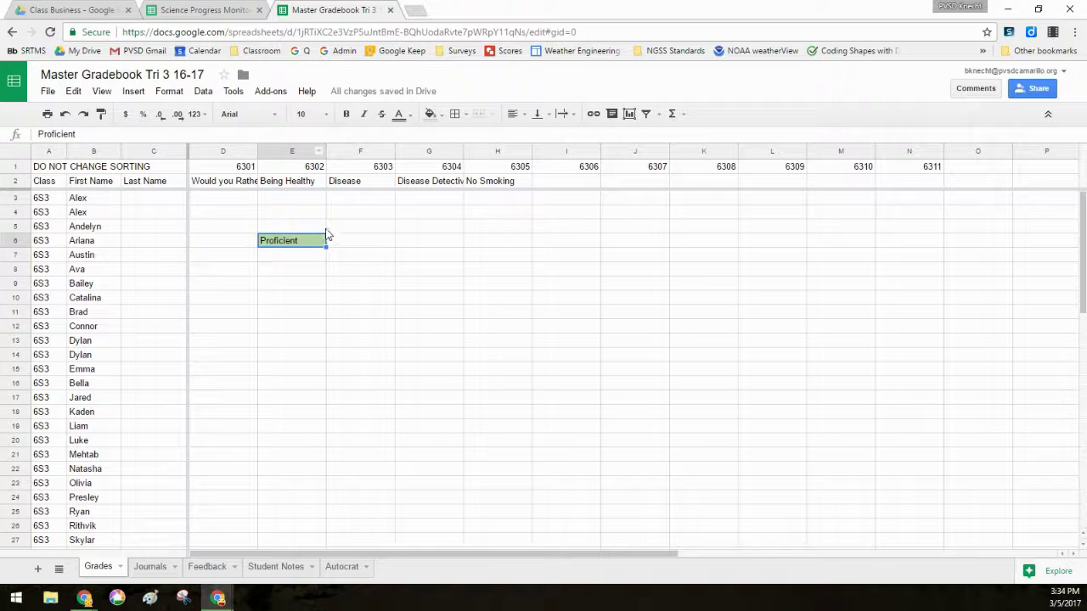
{"action": "left_click", "coordinate": [300, 220]}
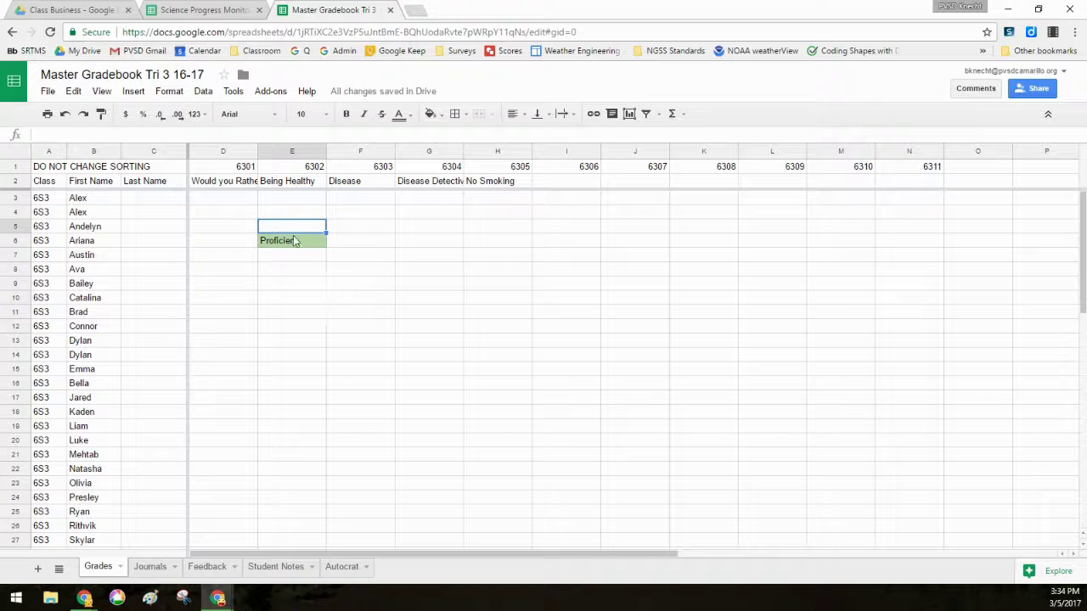
{"action": "left_click", "coordinate": [123, 168]}
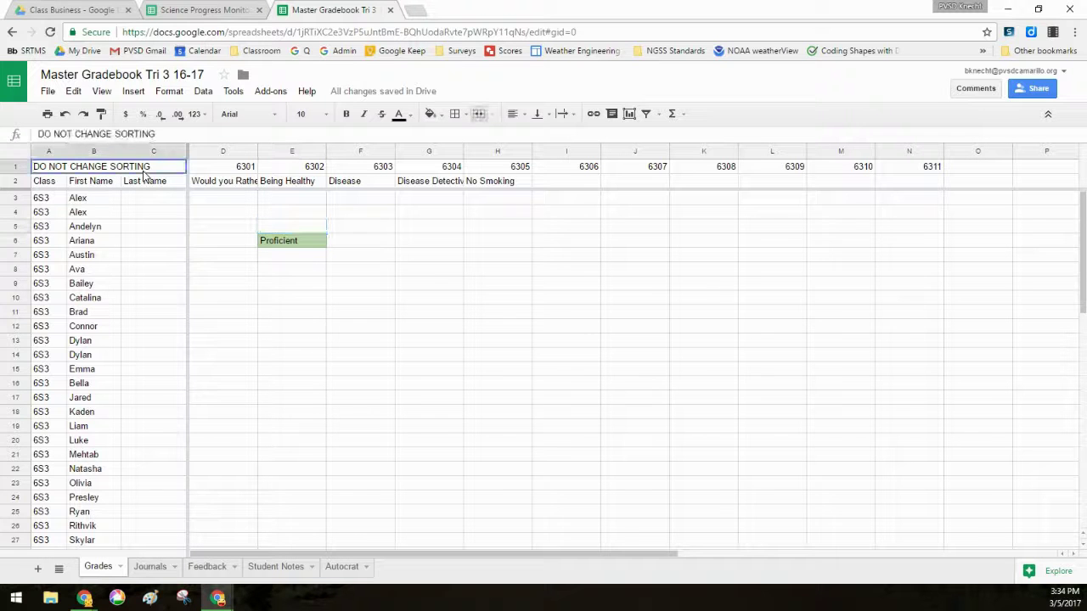
{"action": "left_click", "coordinate": [98, 245]}
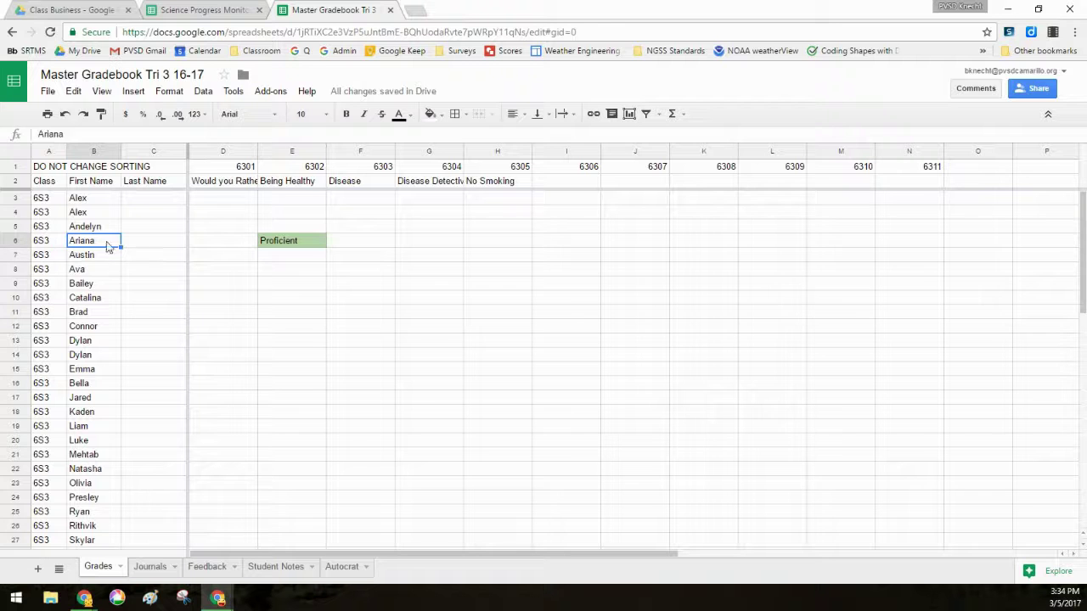
{"action": "left_click", "coordinate": [53, 246]}
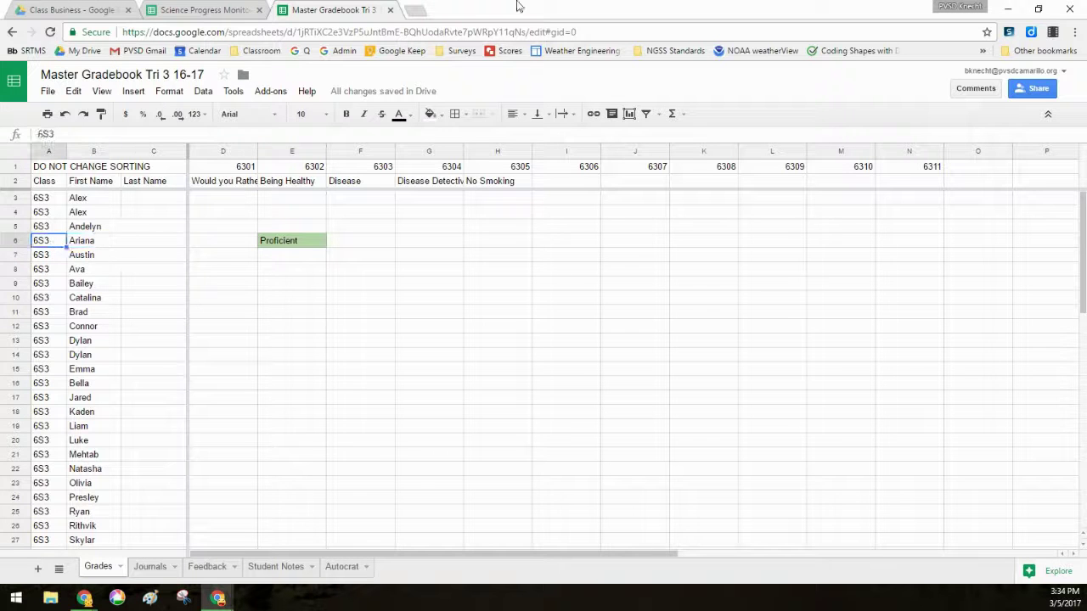
{"action": "left_click", "coordinate": [200, 9]}
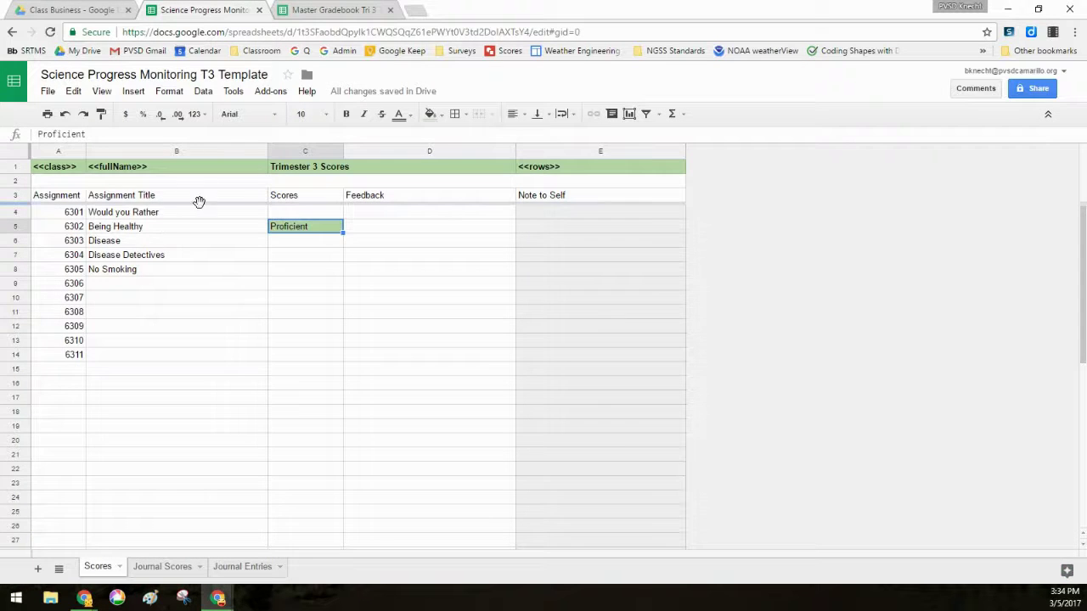
{"action": "left_click", "coordinate": [308, 214]}
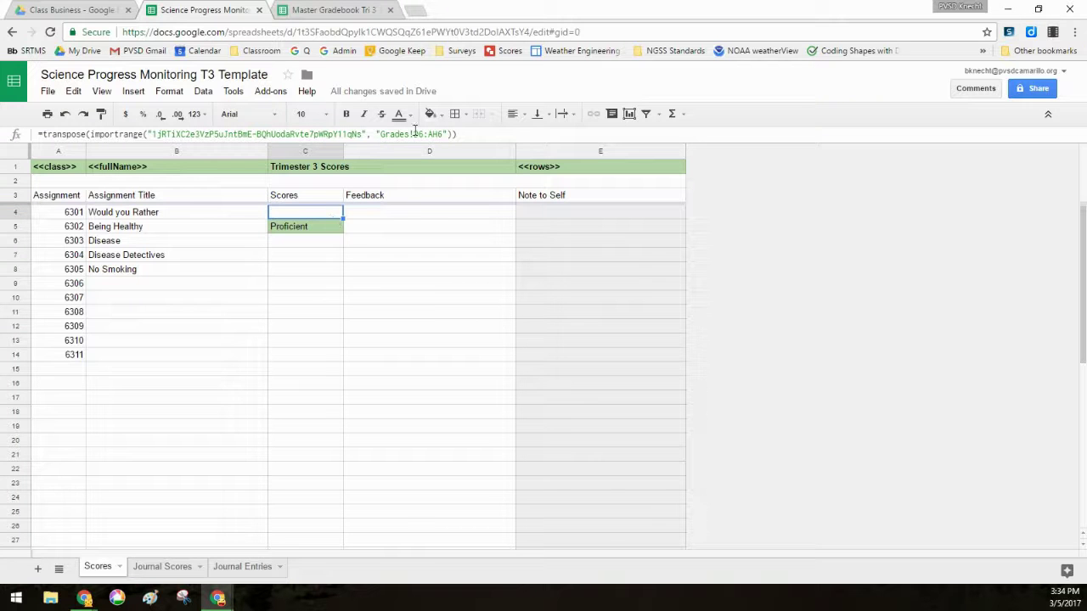
{"action": "left_click", "coordinate": [364, 214]}
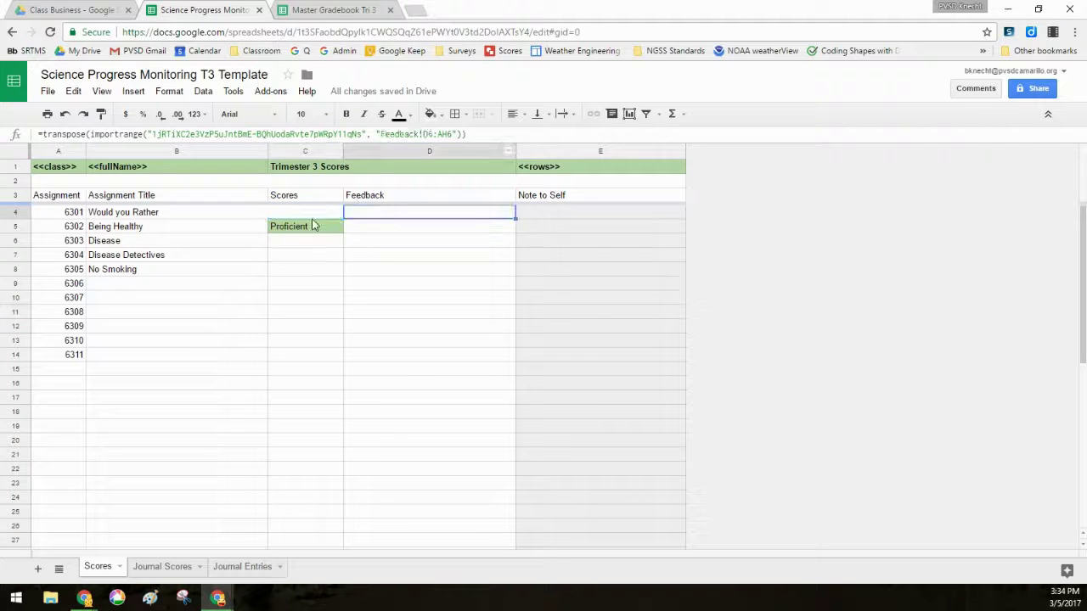
- Type Nice job for Being Healthy in E6 of the gradebook's Feedback sheet
{"action": "left_click", "coordinate": [340, 9]}
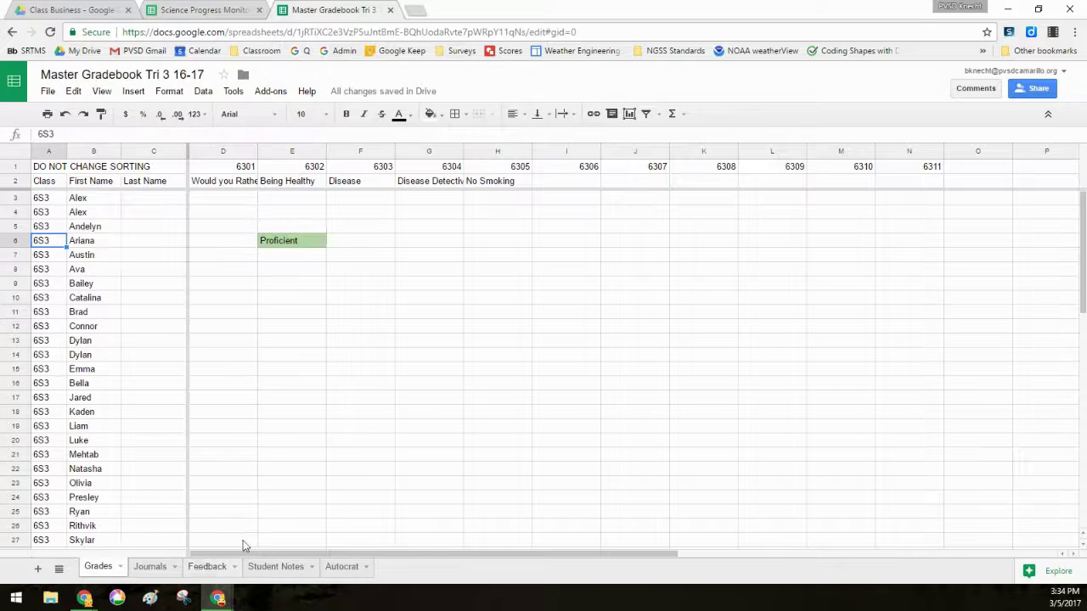
{"action": "left_click", "coordinate": [212, 568]}
{"action": "left_click", "coordinate": [289, 241]}
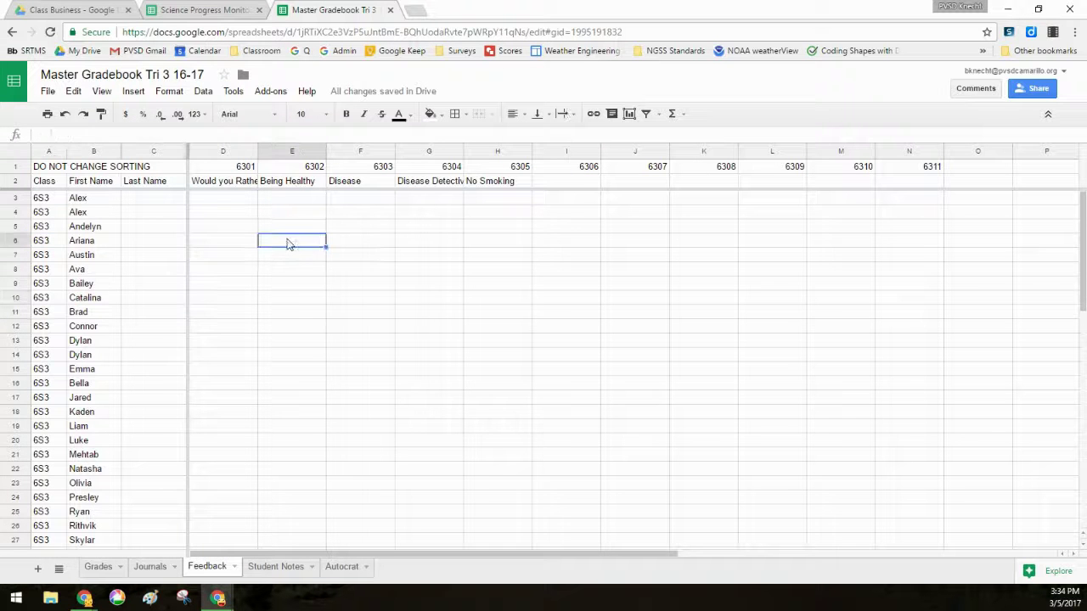
{"action": "type", "text": "Nice job"}
{"action": "key", "text": "Return"}
- Verify 'Nice job' shows in the template's D5 beside the Proficient score
{"action": "left_click", "coordinate": [204, 9]}
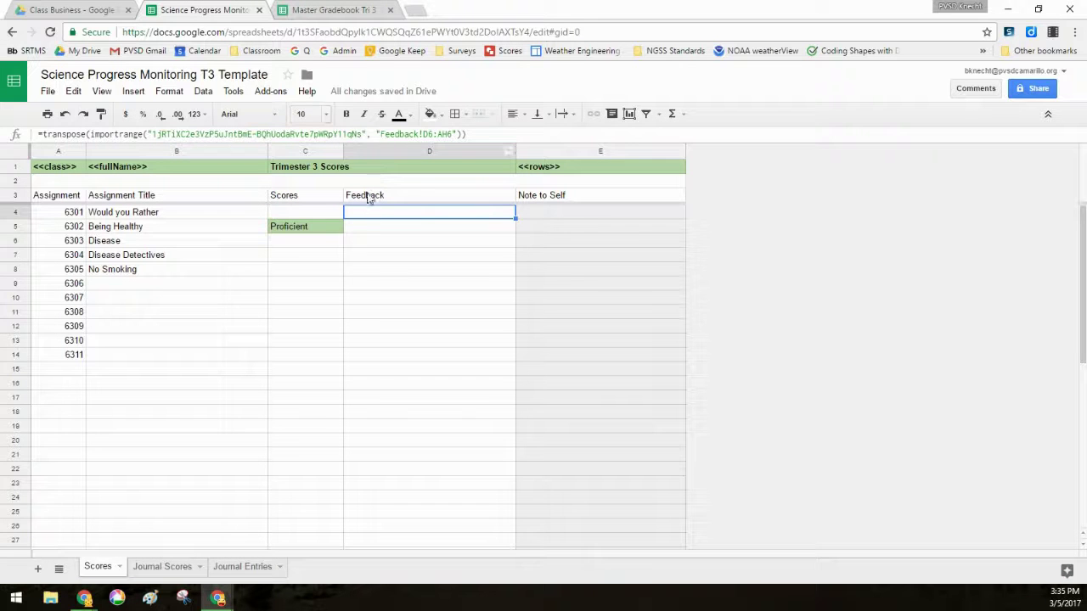
{"action": "left_click", "coordinate": [421, 227]}
{"action": "type", "text": "Nice job"}
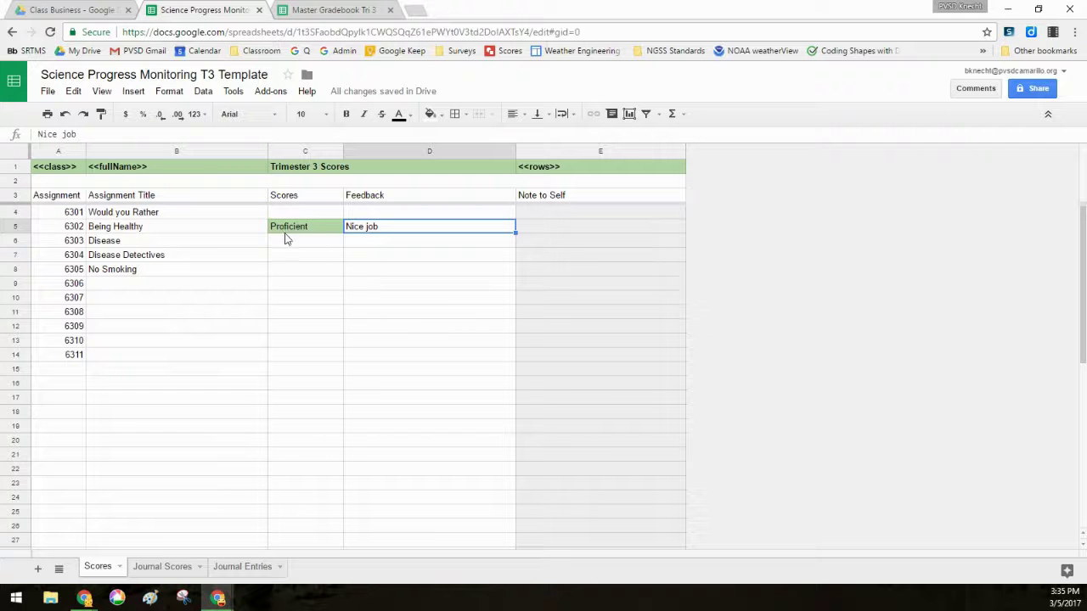
{"action": "left_click", "coordinate": [337, 8]}
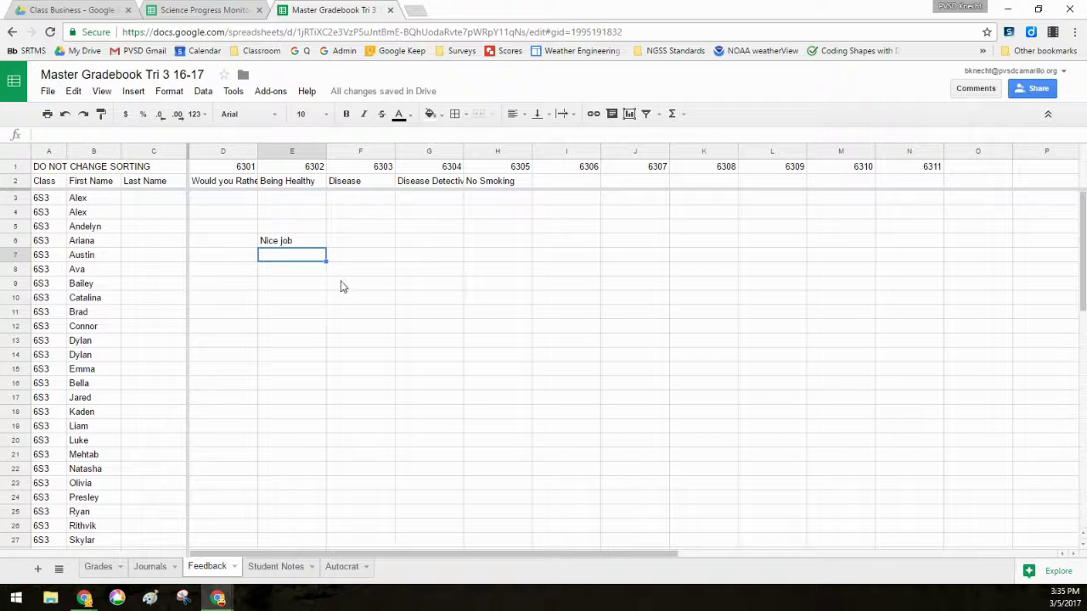
{"action": "left_click", "coordinate": [226, 9]}
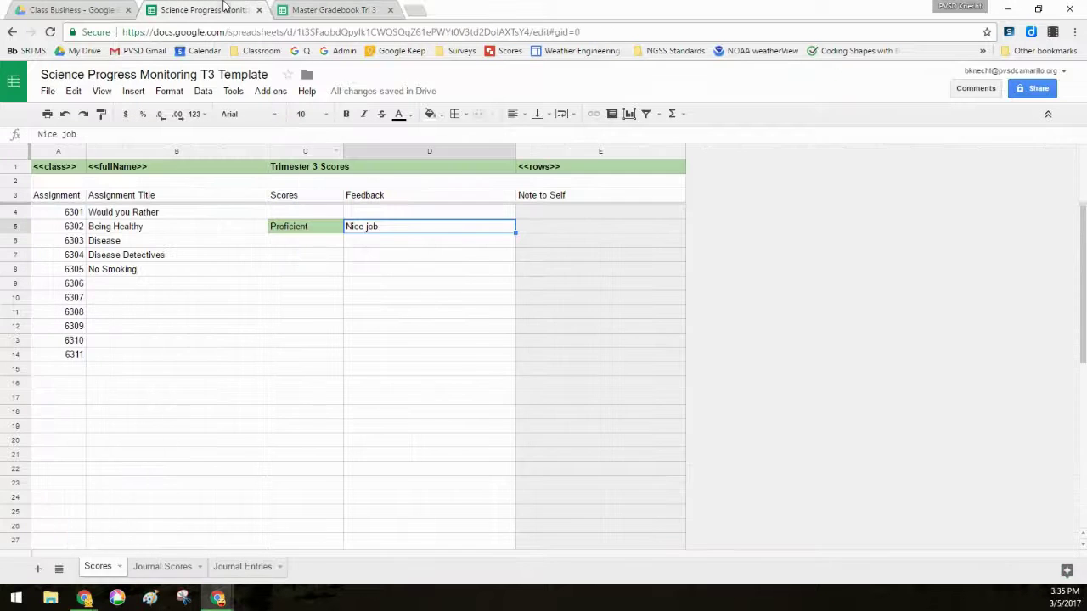
{"action": "left_click", "coordinate": [312, 211]}
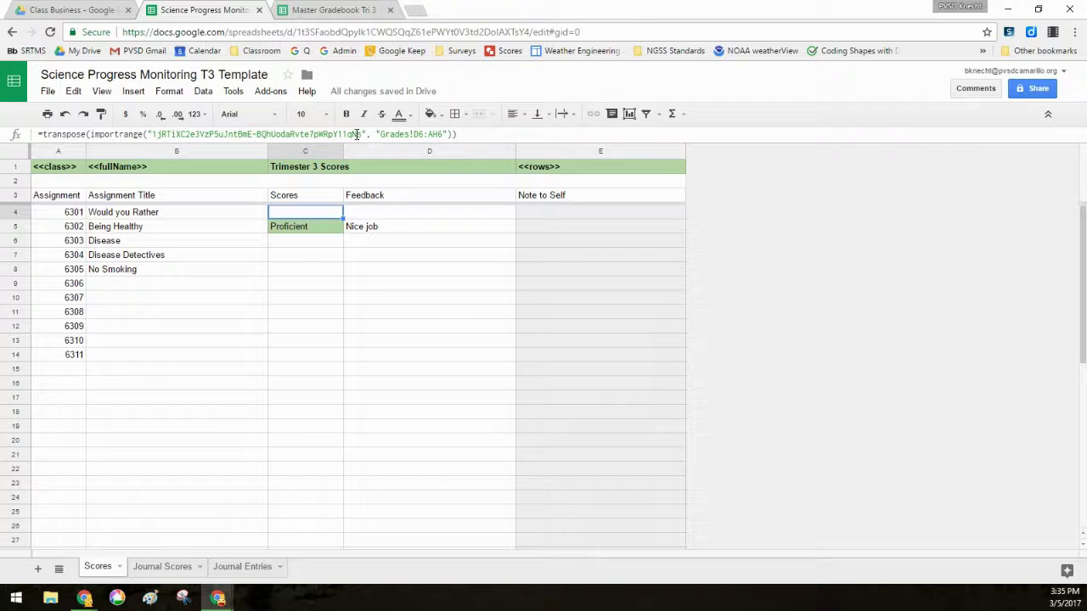
{"action": "left_click", "coordinate": [393, 135]}
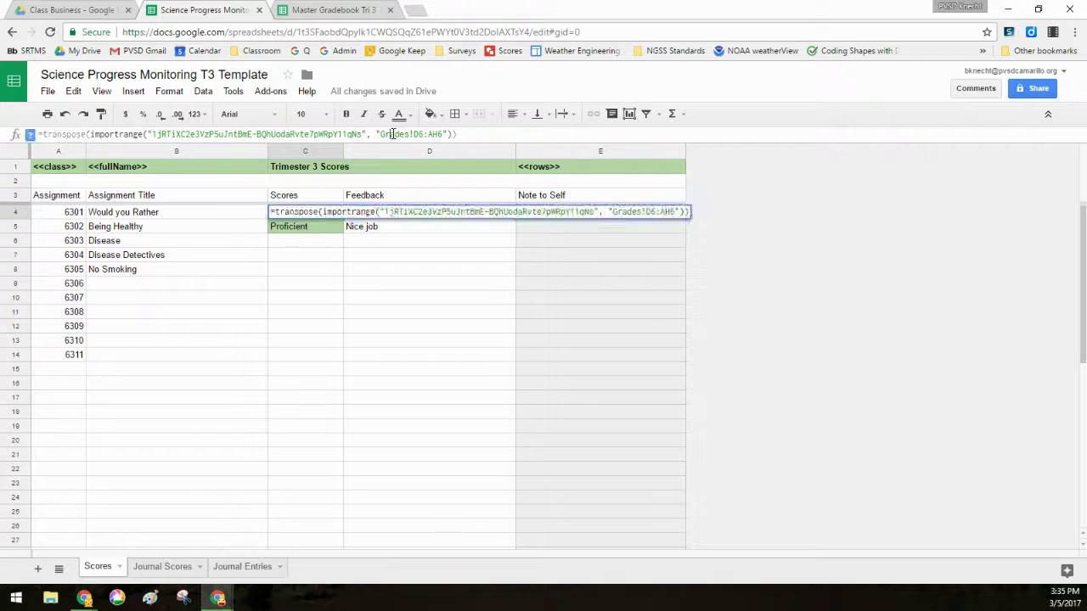
{"action": "left_click", "coordinate": [347, 285]}
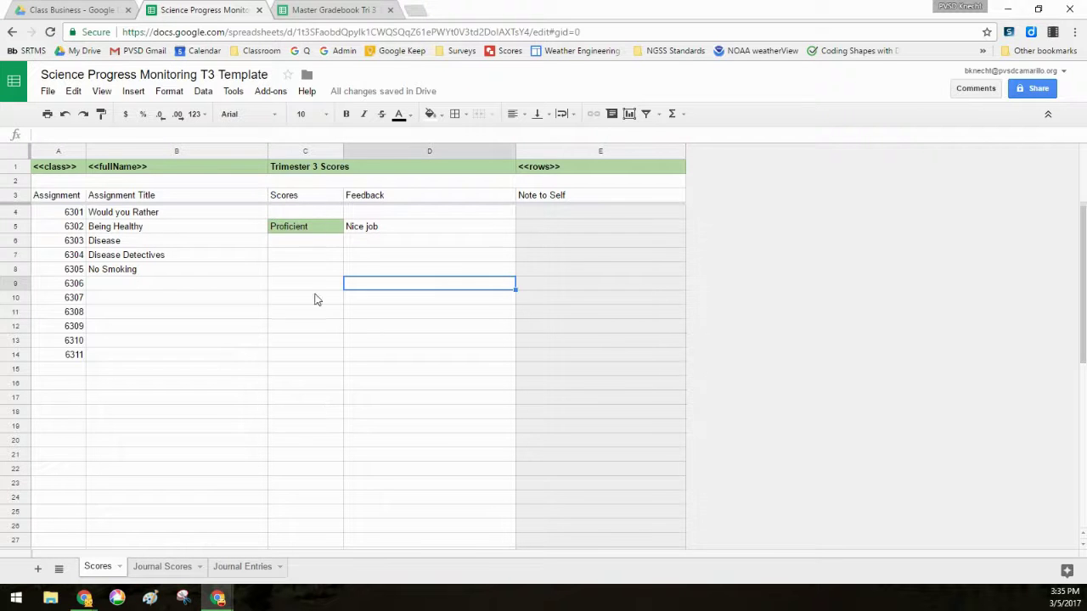
{"action": "left_click", "coordinate": [304, 212]}
{"action": "left_click", "coordinate": [334, 9]}
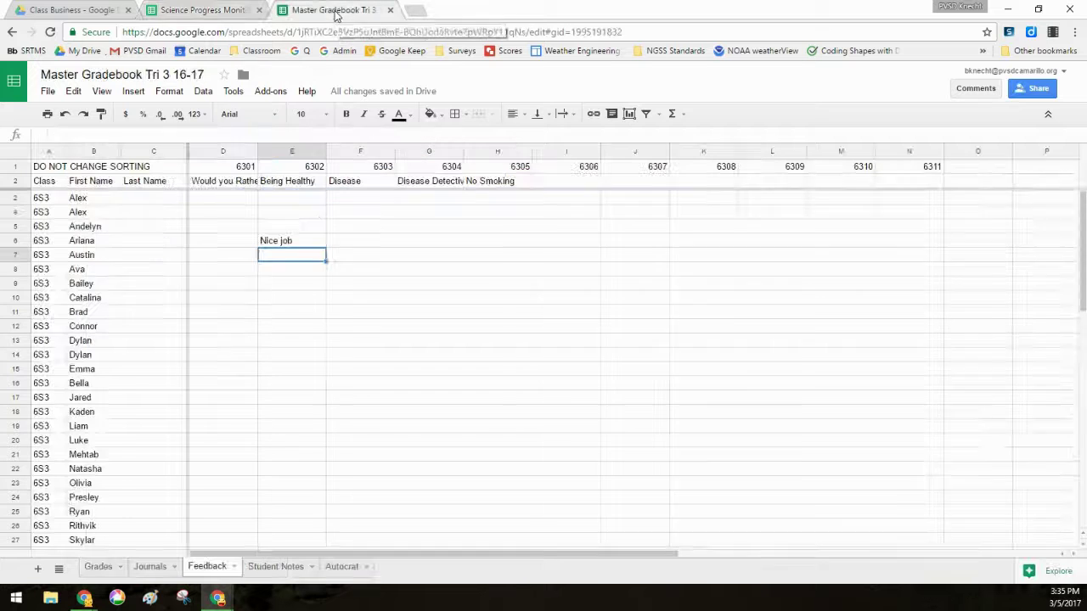
{"action": "left_click", "coordinate": [98, 567]}
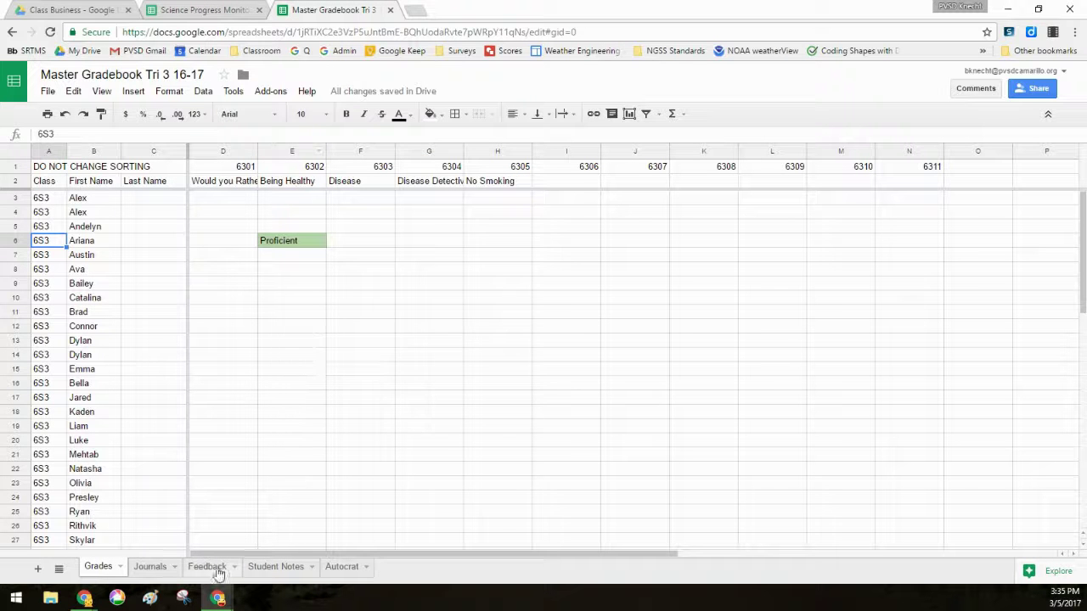
{"action": "left_click", "coordinate": [216, 566]}
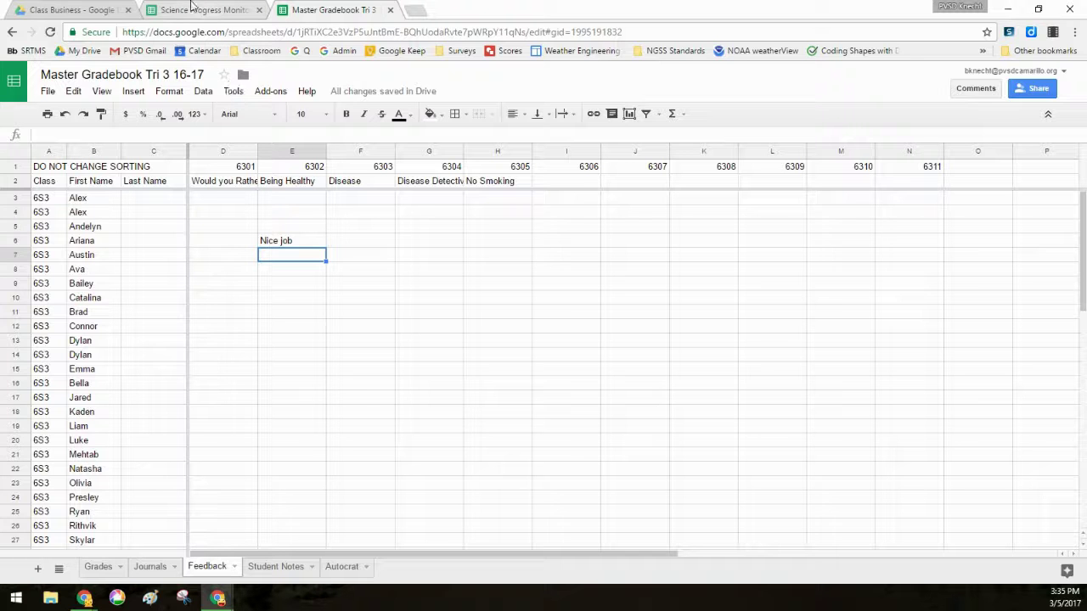
{"action": "left_click", "coordinate": [278, 566]}
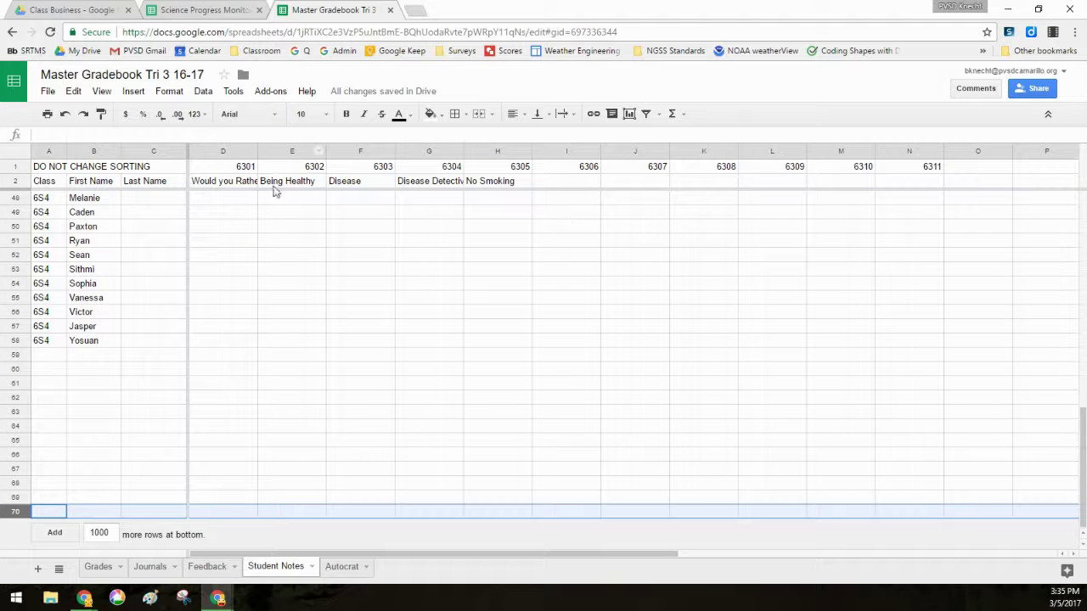
{"action": "left_click", "coordinate": [204, 10]}
{"action": "left_click", "coordinate": [548, 197]}
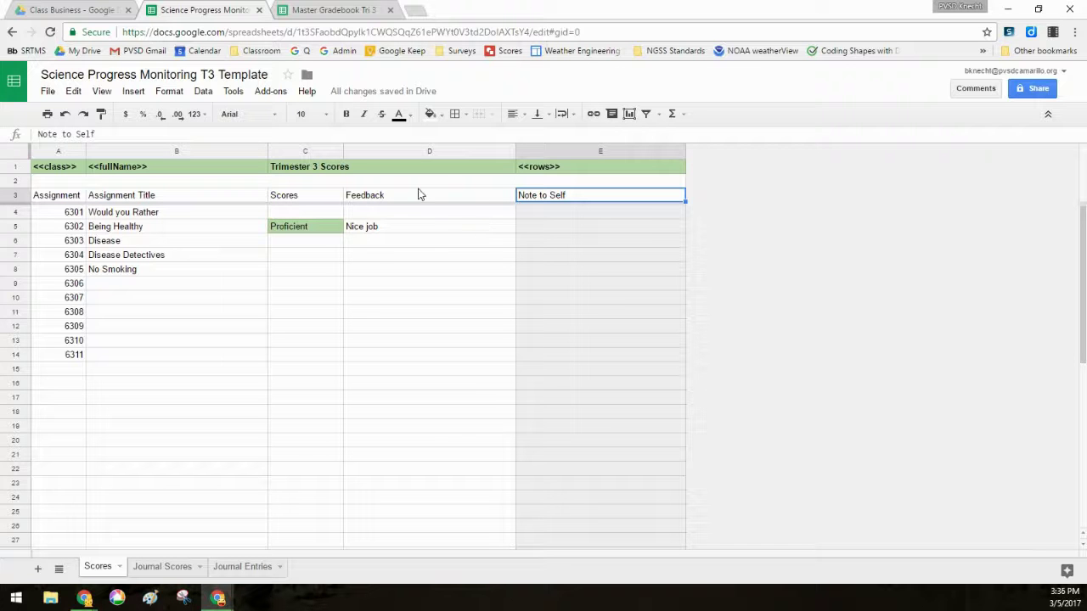
- On Journal Scores, paste the master gradebook's ID over the old ID in B4's date formula
{"action": "left_click", "coordinate": [158, 569]}
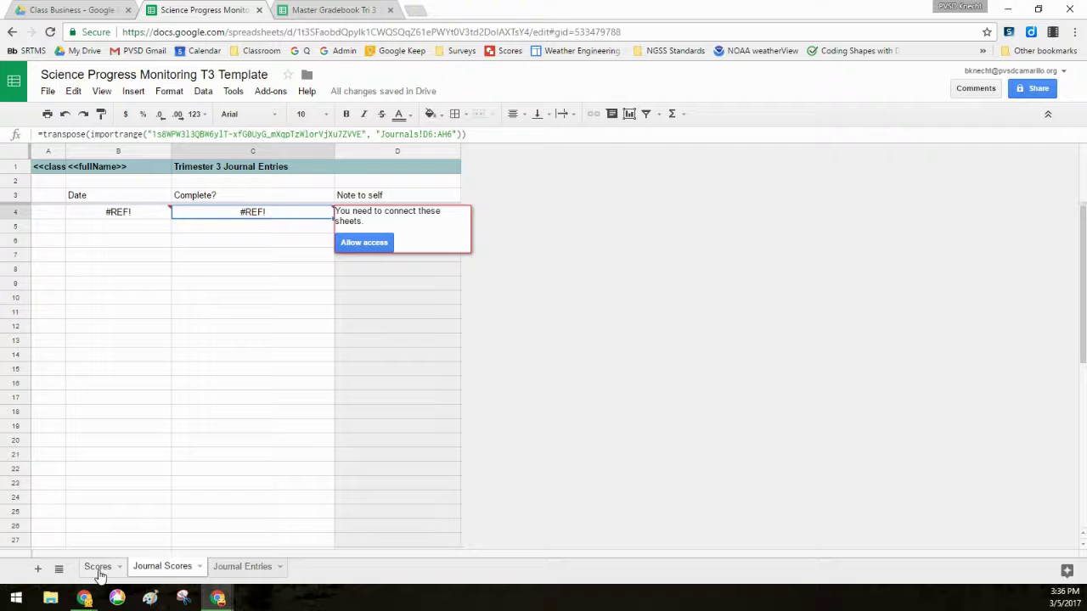
{"action": "left_click", "coordinate": [94, 569]}
{"action": "left_click", "coordinate": [162, 566]}
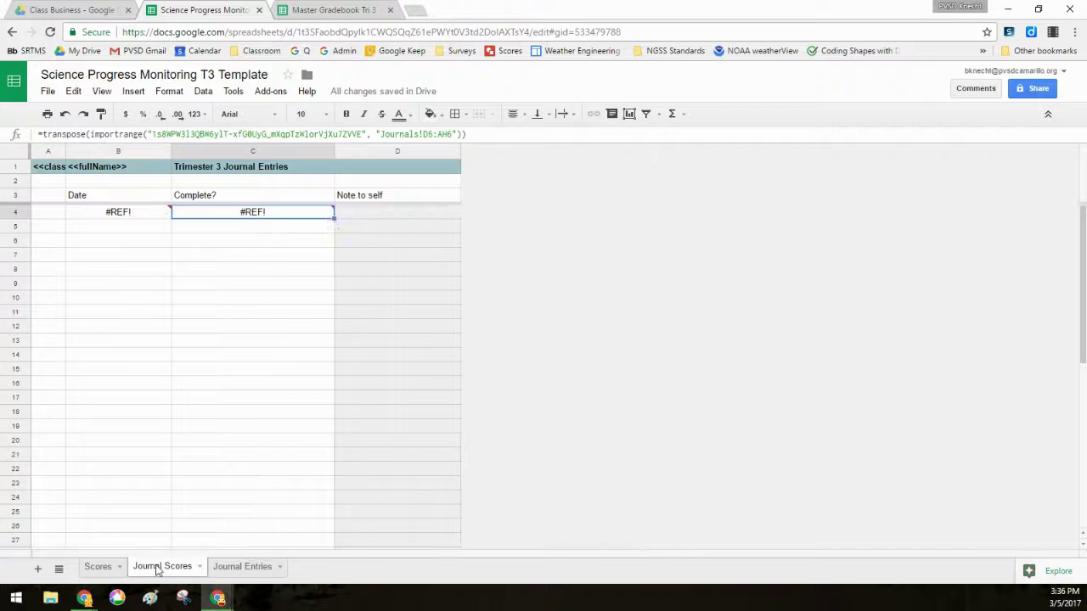
{"action": "left_click", "coordinate": [161, 212]}
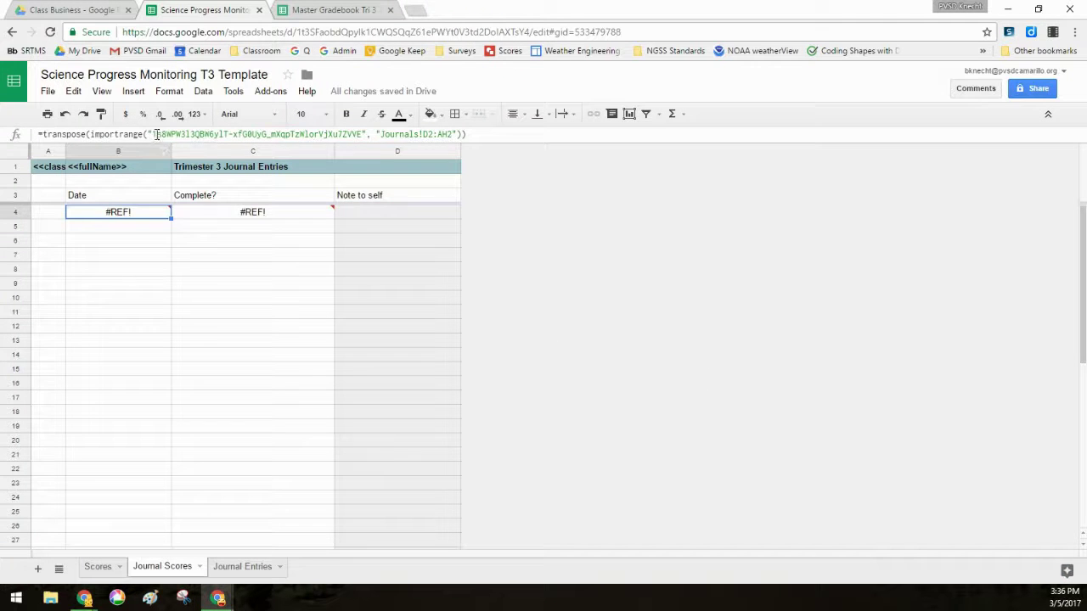
{"action": "left_click_drag", "start_coordinate": [153, 134], "coordinate": [360, 146]}
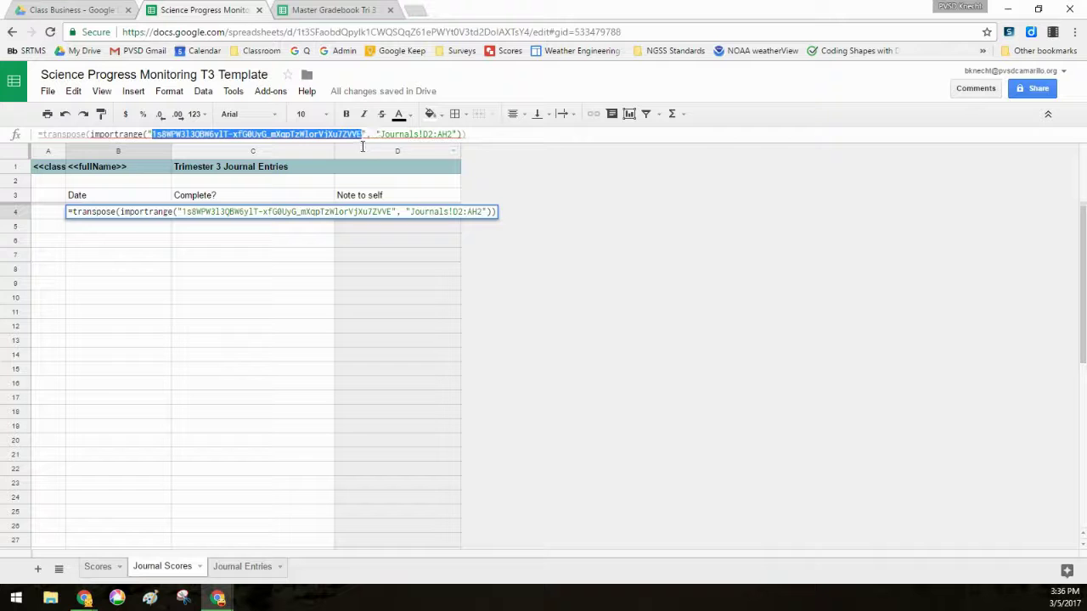
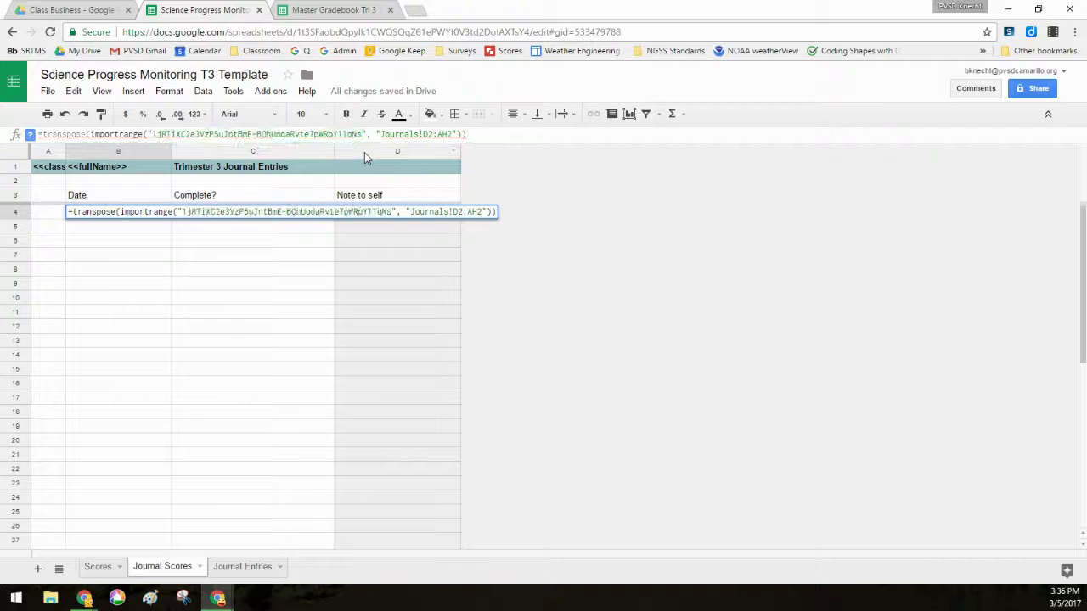
{"action": "key", "text": "Return"}
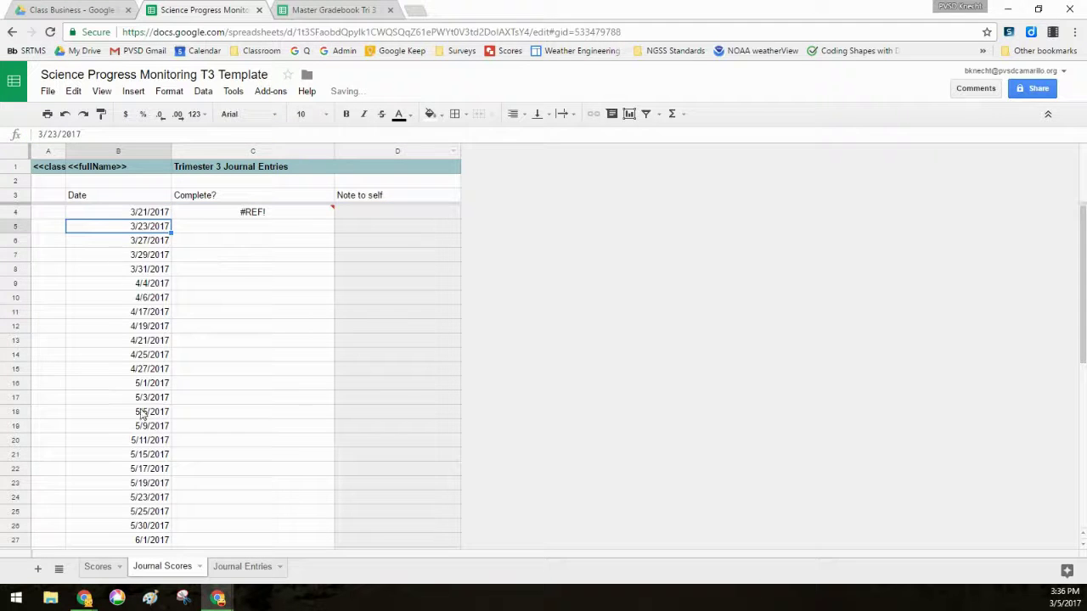
- Relink C4's completion formula to the master gradebook's ID and check the imported date in B5
{"action": "left_click", "coordinate": [252, 216]}
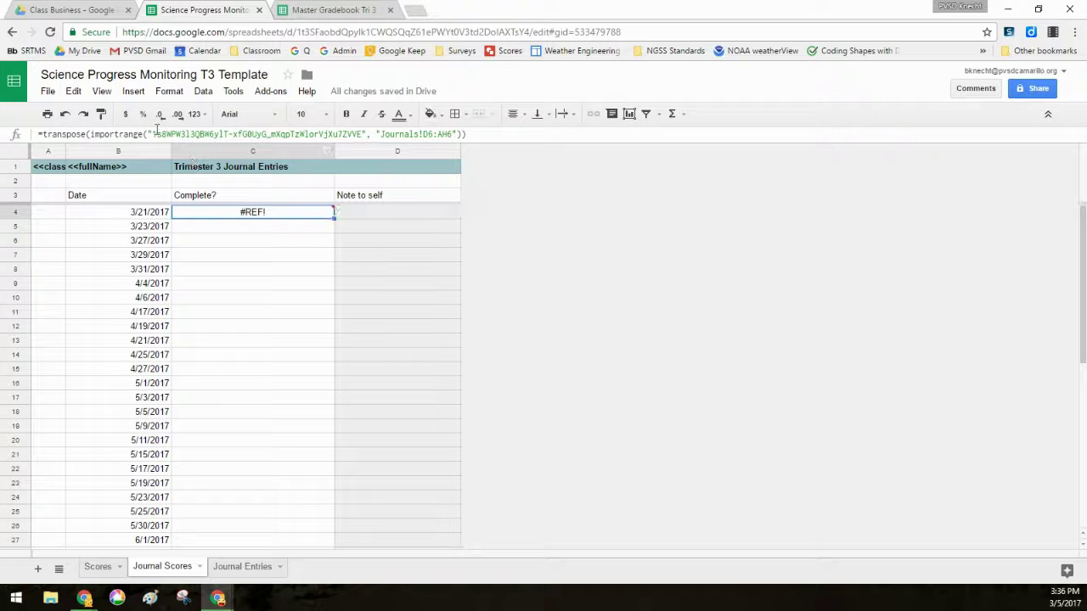
{"action": "left_click_drag", "start_coordinate": [152, 135], "coordinate": [364, 136]}
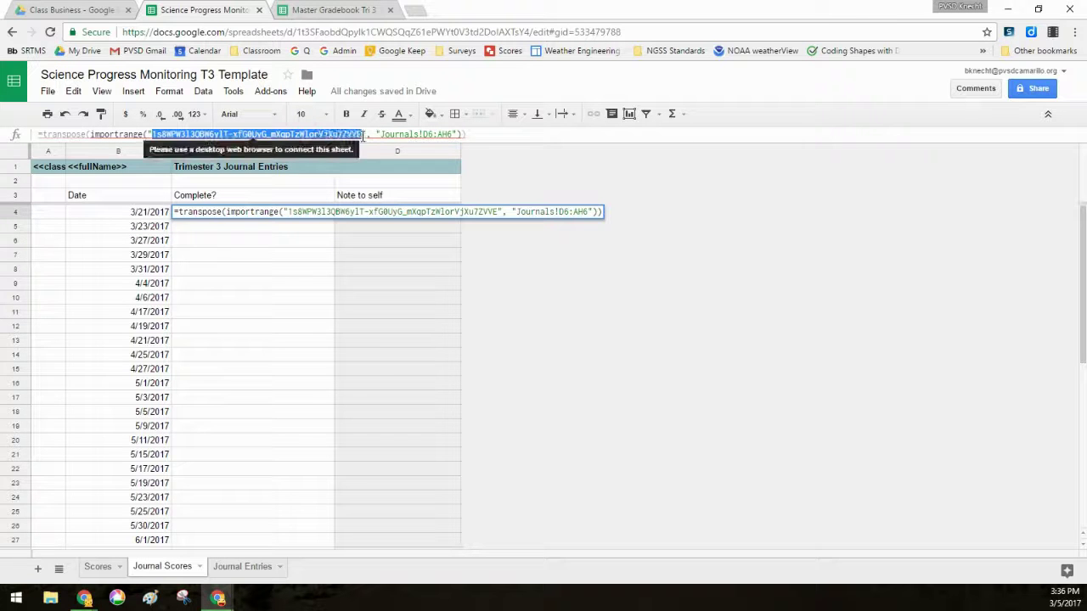
{"action": "key", "text": "ctrl+v"}
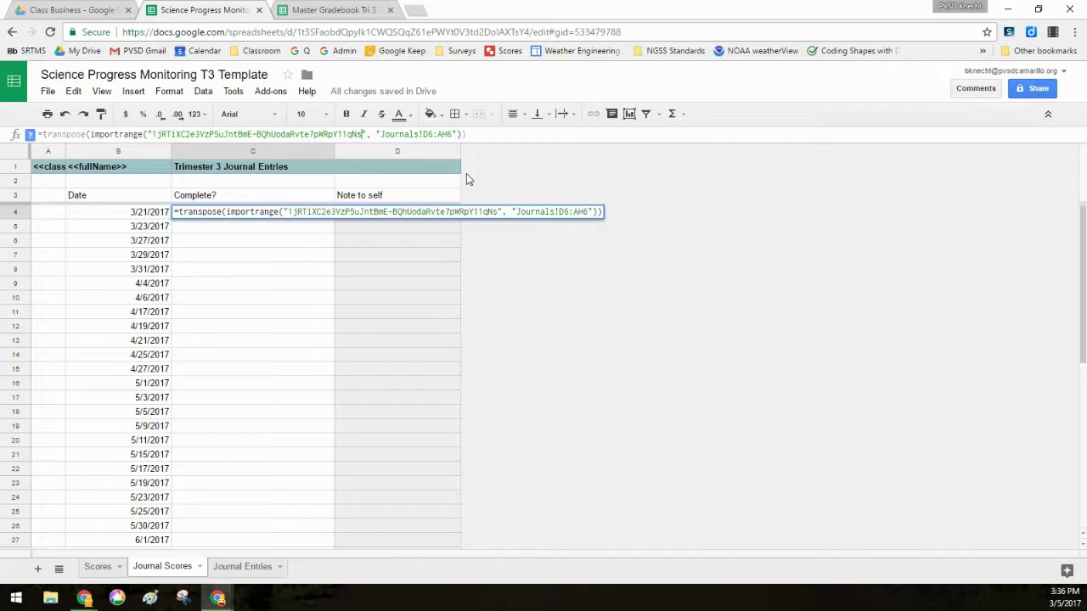
{"action": "key", "text": "Return"}
{"action": "left_click", "coordinate": [321, 213]}
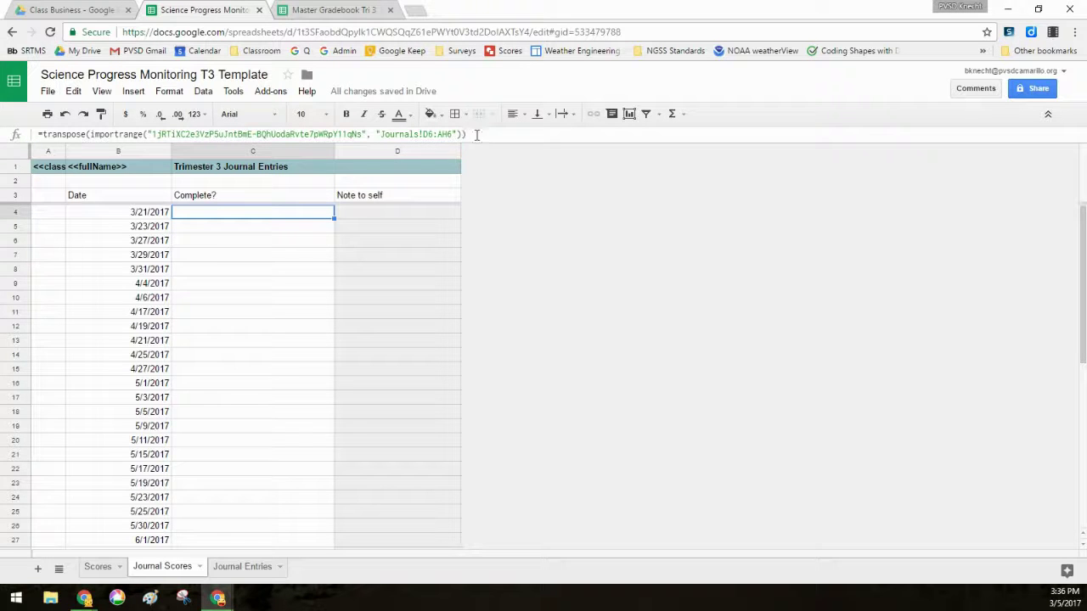
{"action": "scroll", "coordinate": [252, 332], "scroll_direction": "down", "scroll_amount": 2}
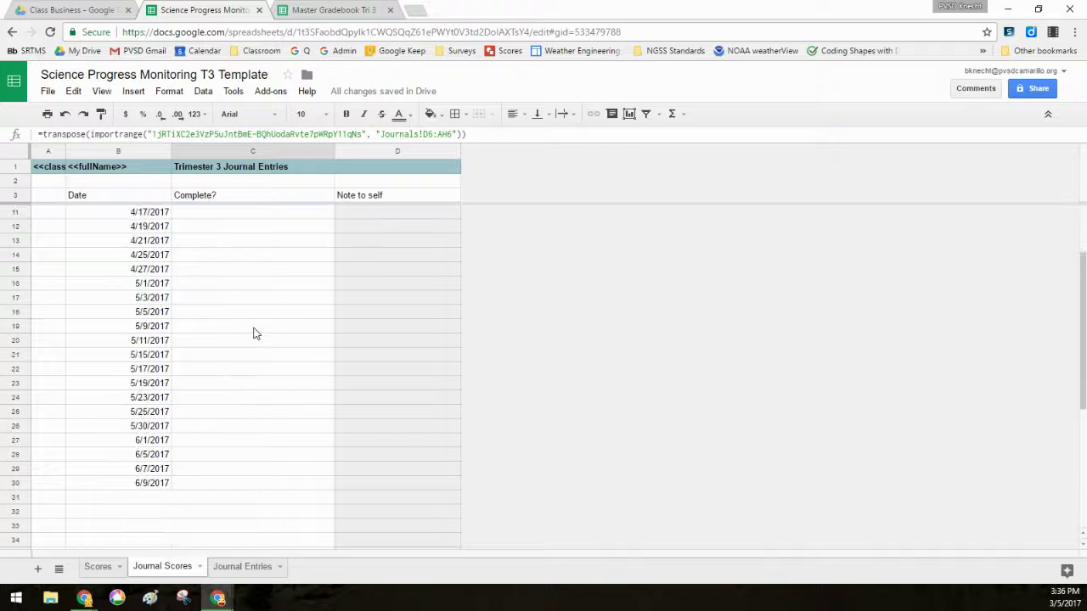
{"action": "scroll", "coordinate": [253, 340], "scroll_direction": "up", "scroll_amount": 2}
{"action": "left_click", "coordinate": [68, 221]}
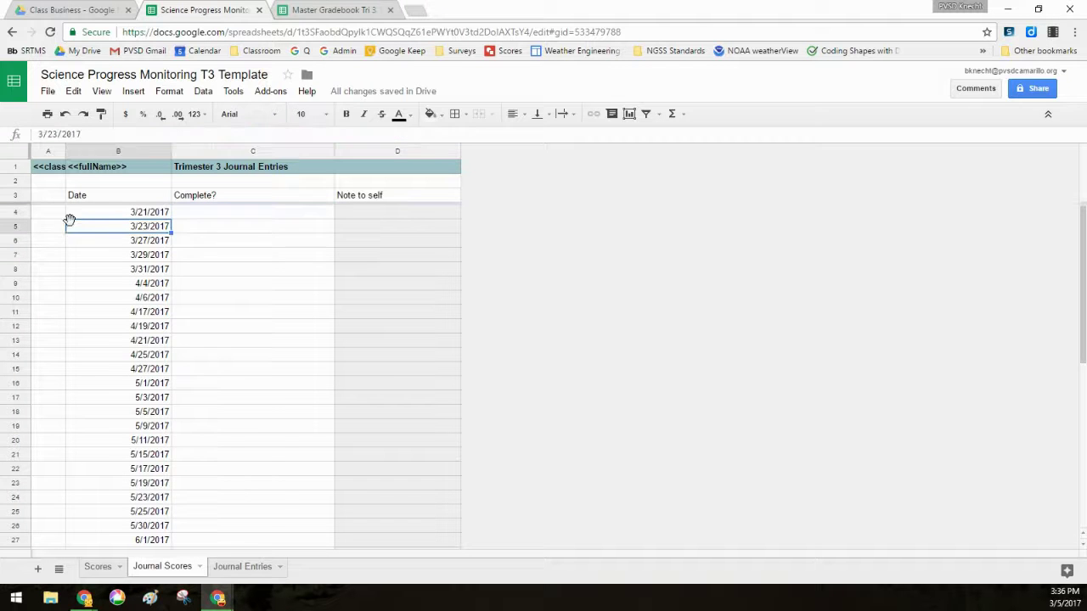
{"action": "left_click", "coordinate": [97, 568]}
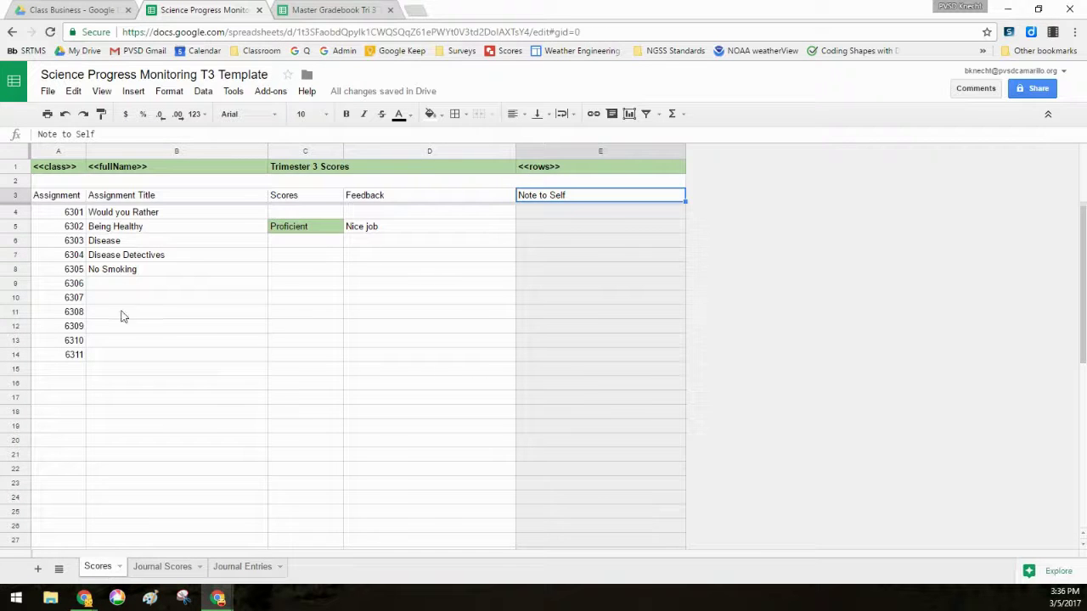
{"action": "left_click", "coordinate": [107, 286]}
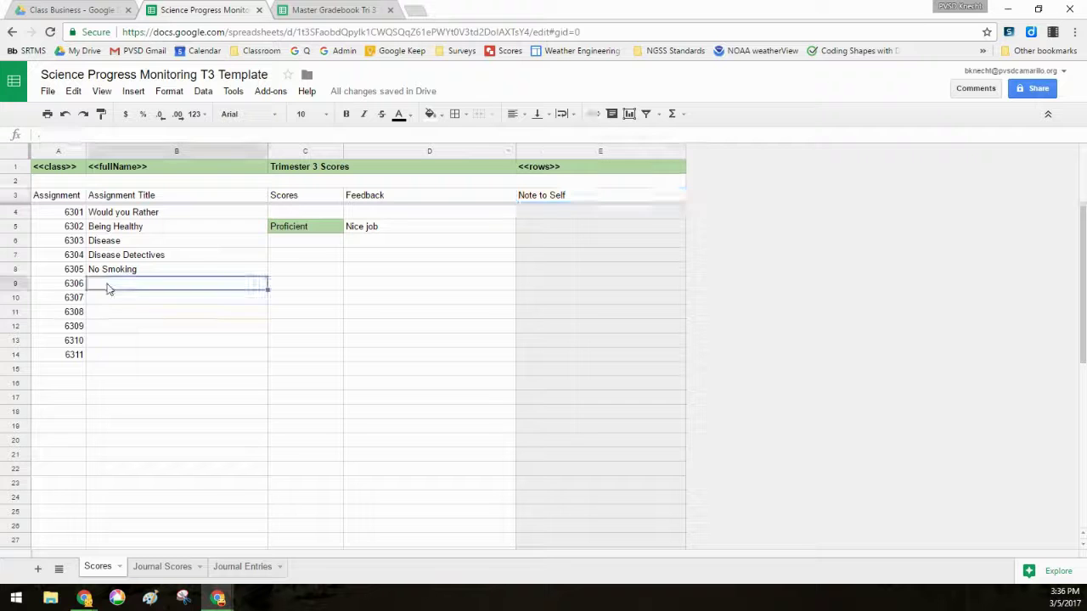
{"action": "left_click", "coordinate": [336, 10]}
{"action": "scroll", "coordinate": [259, 281], "scroll_direction": "up", "scroll_amount": 15}
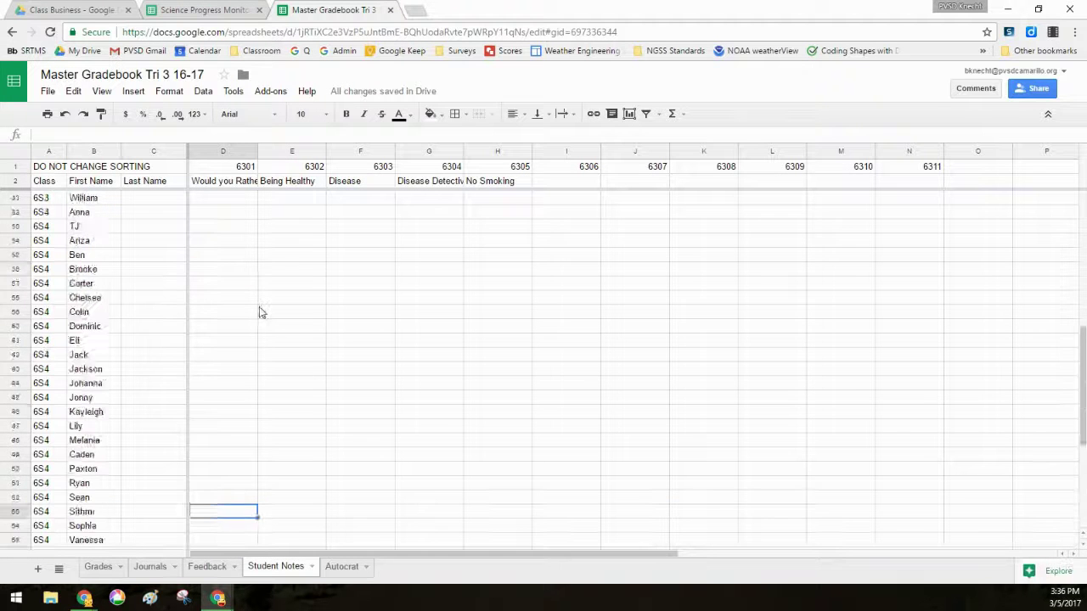
{"action": "key", "text": "ctrl+shift+Tab"}
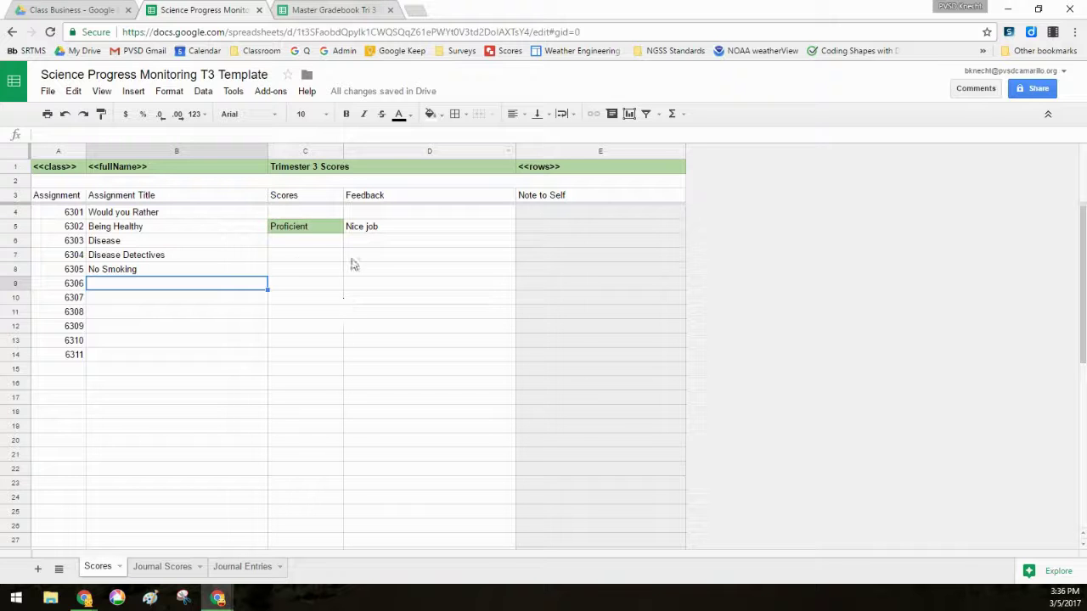
{"action": "left_click", "coordinate": [308, 218]}
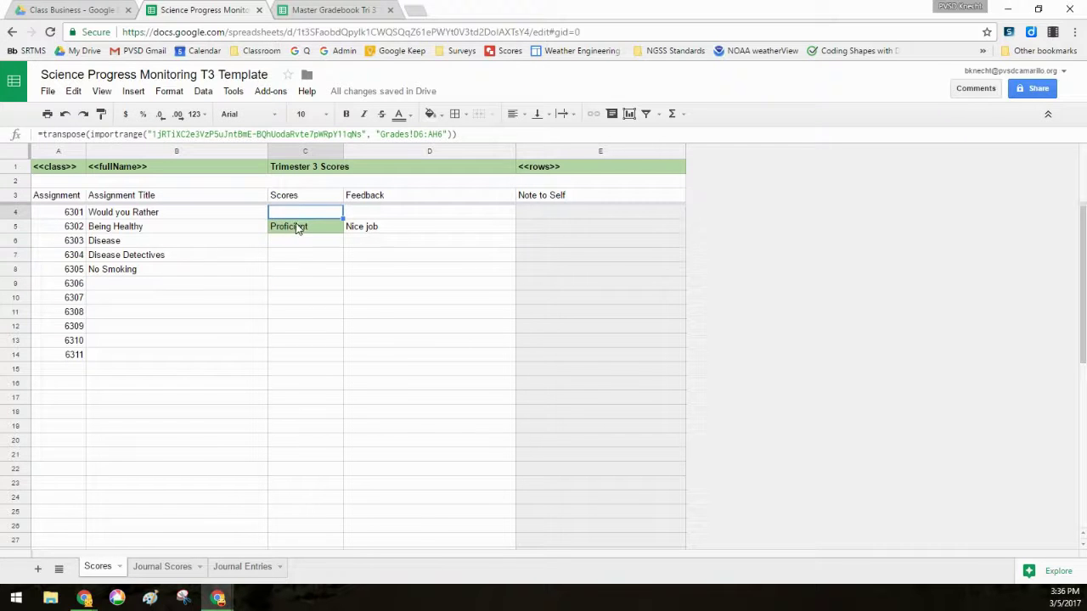